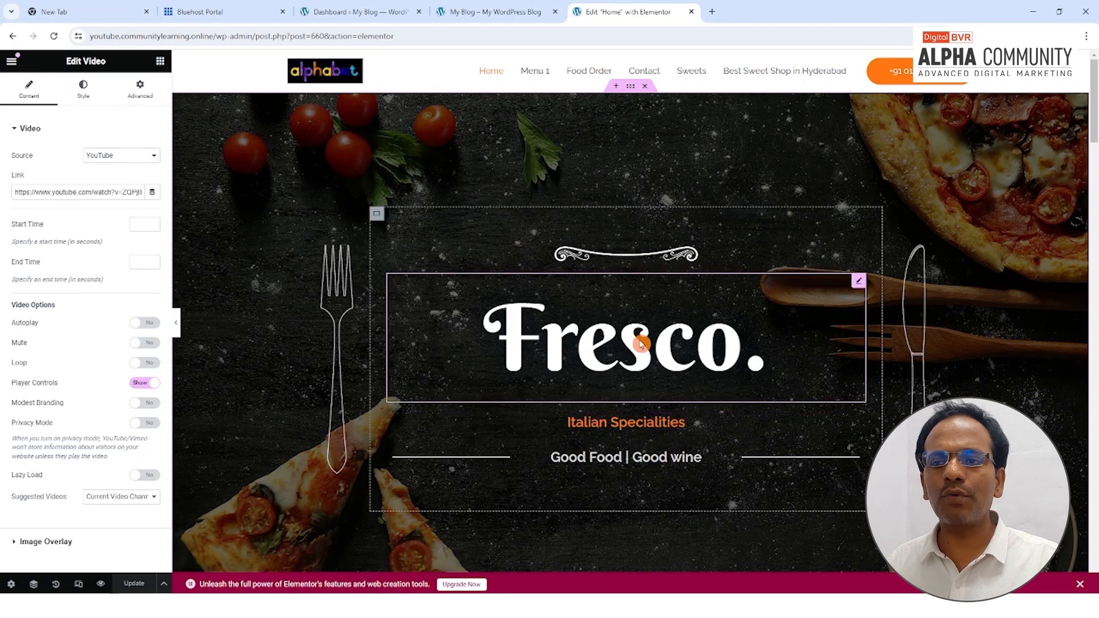
Step: Delete the YouTube video section below the hero banner and update the Home page
scroll(614, 358, "down", 2)
scroll(596, 326, "up", 2)
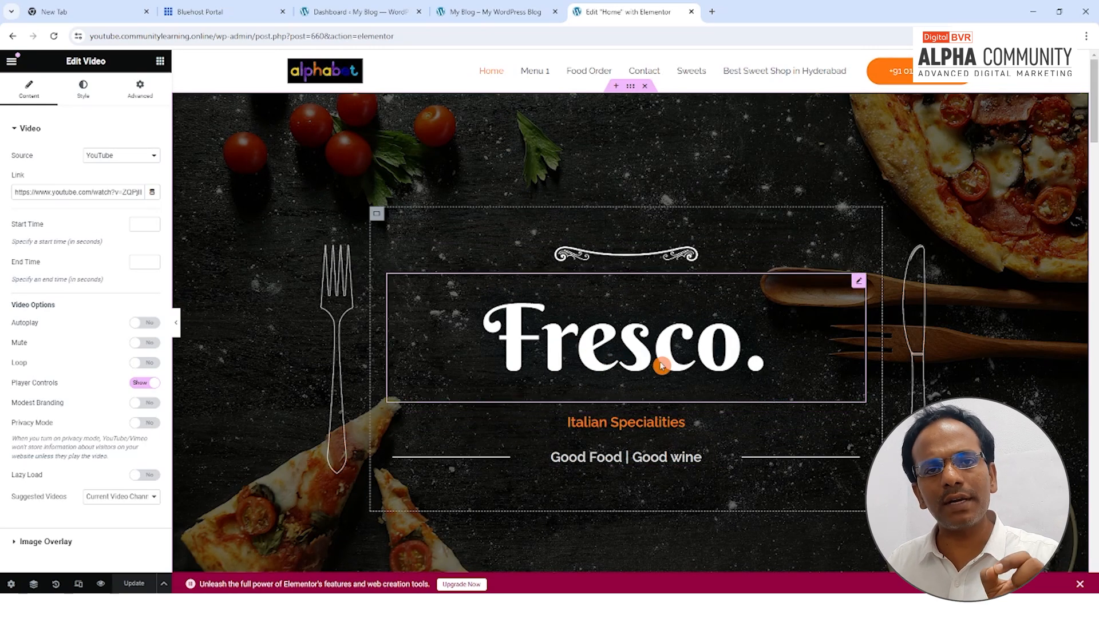
scroll(661, 365, "down", 10)
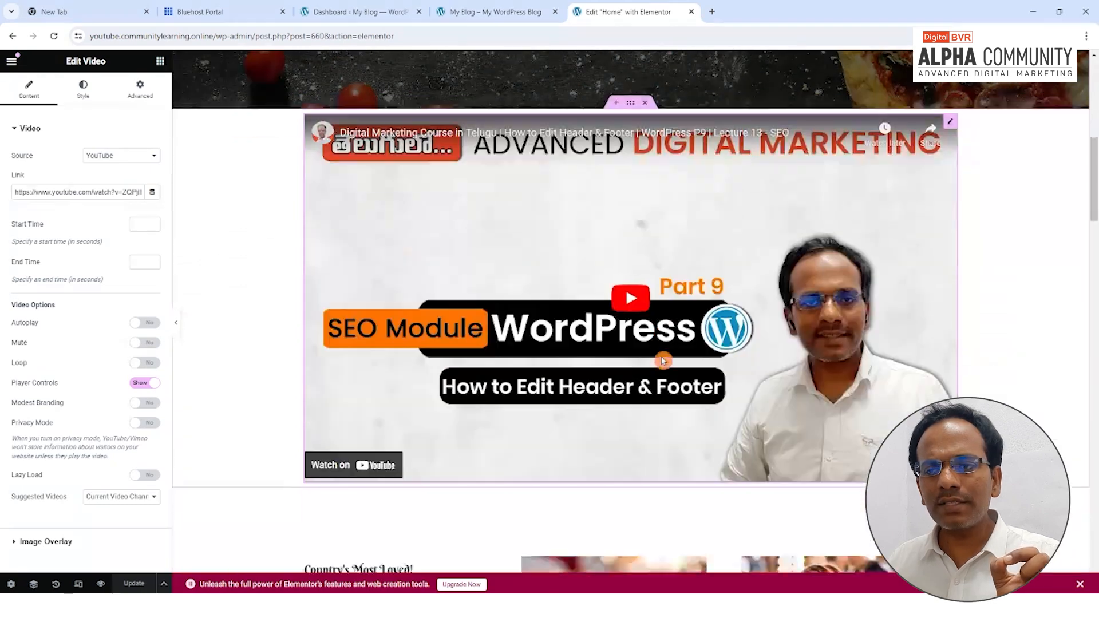
scroll(497, 393, "down", 5)
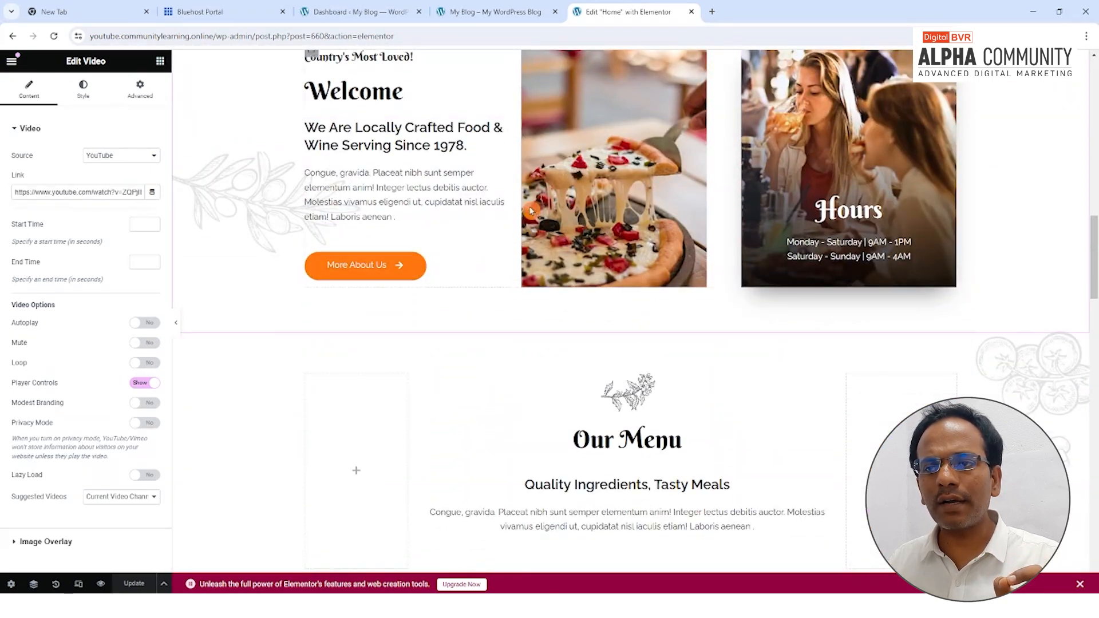
scroll(556, 326, "up", 8)
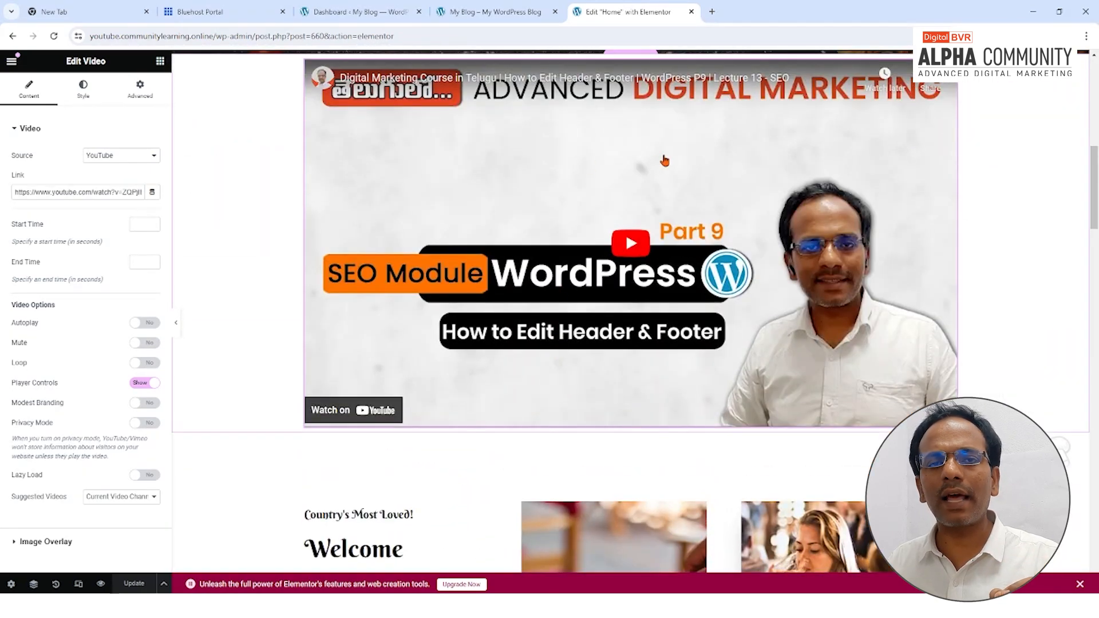
scroll(665, 172, "up", 4)
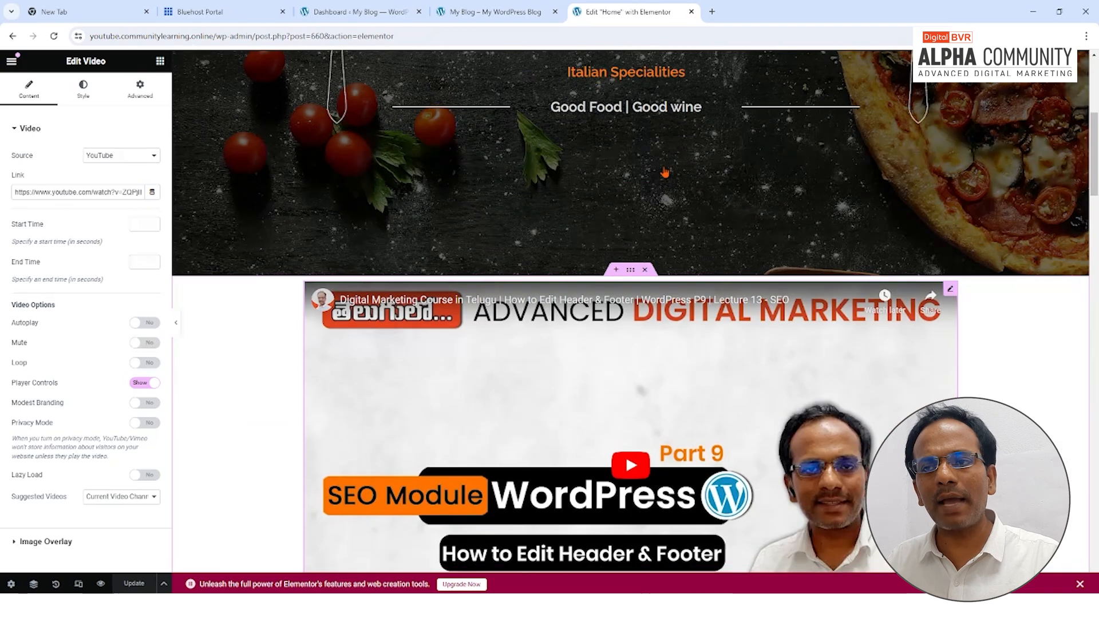
left_click(659, 285)
left_click(134, 583)
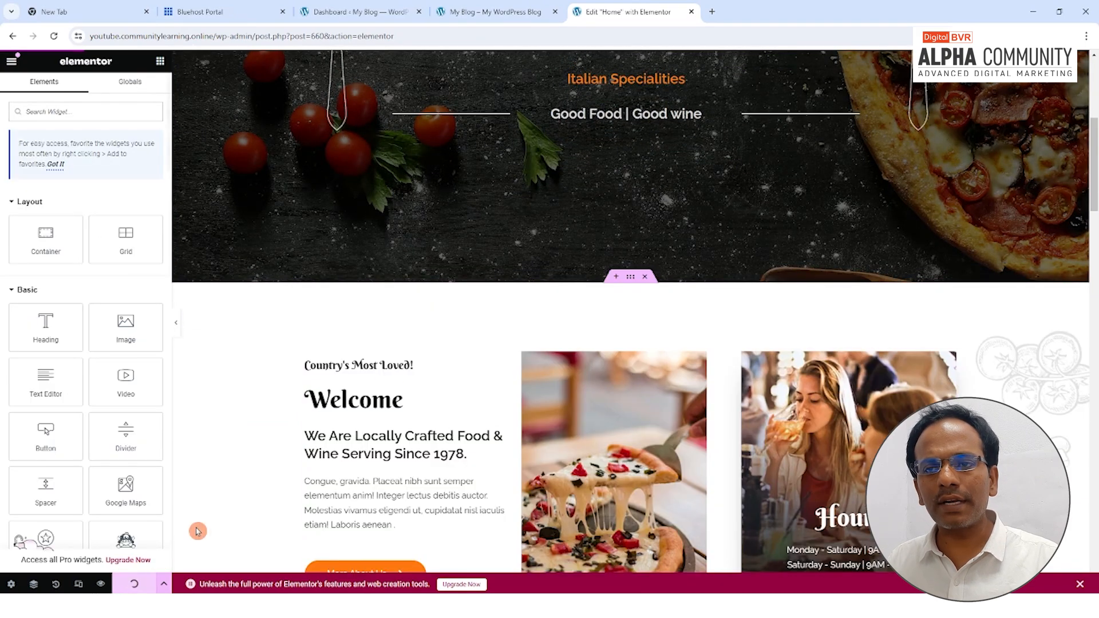
scroll(623, 167, "up", 5)
scroll(592, 327, "down", 2)
scroll(592, 328, "down", 1)
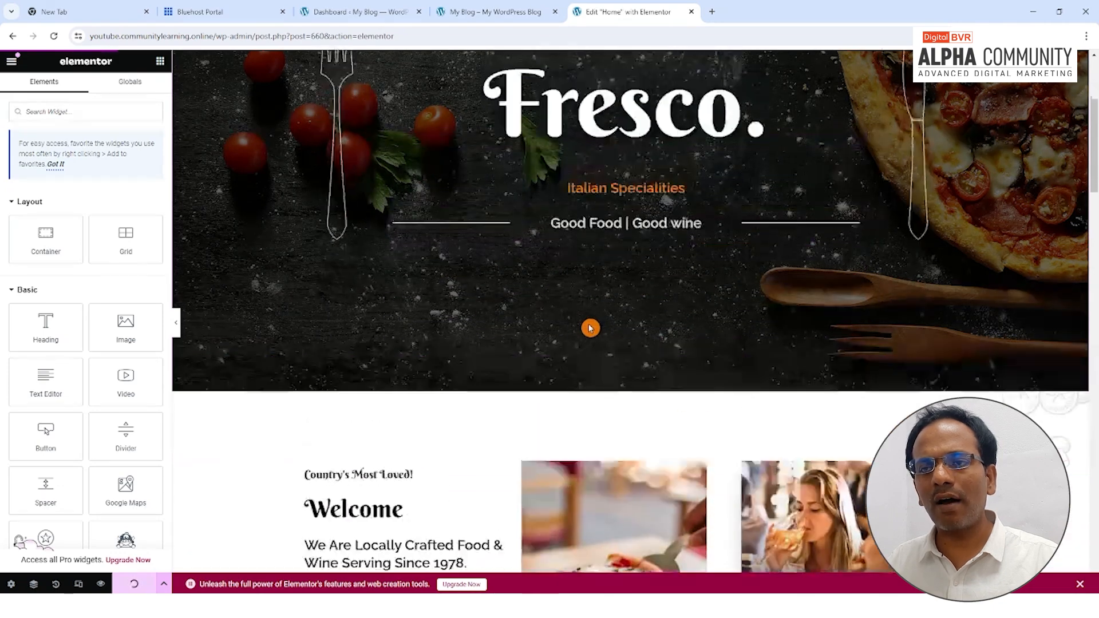
scroll(595, 258, "up", 5)
scroll(691, 313, "down", 1)
scroll(692, 313, "down", 5)
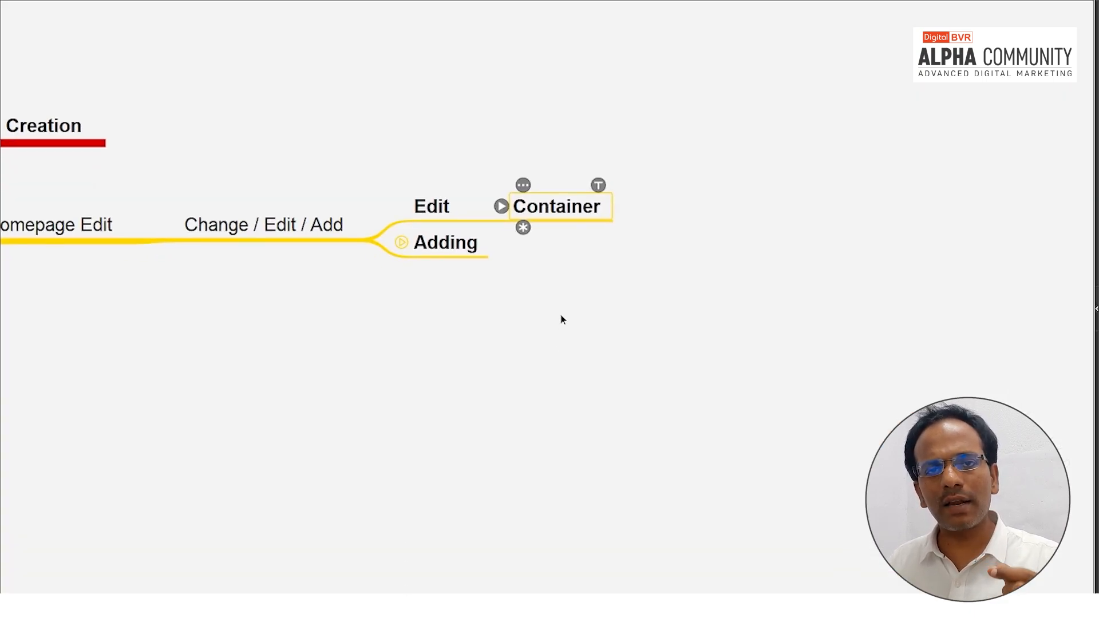
Step: Switch to the mind map and expand the Container topic under Edit
left_click(434, 211)
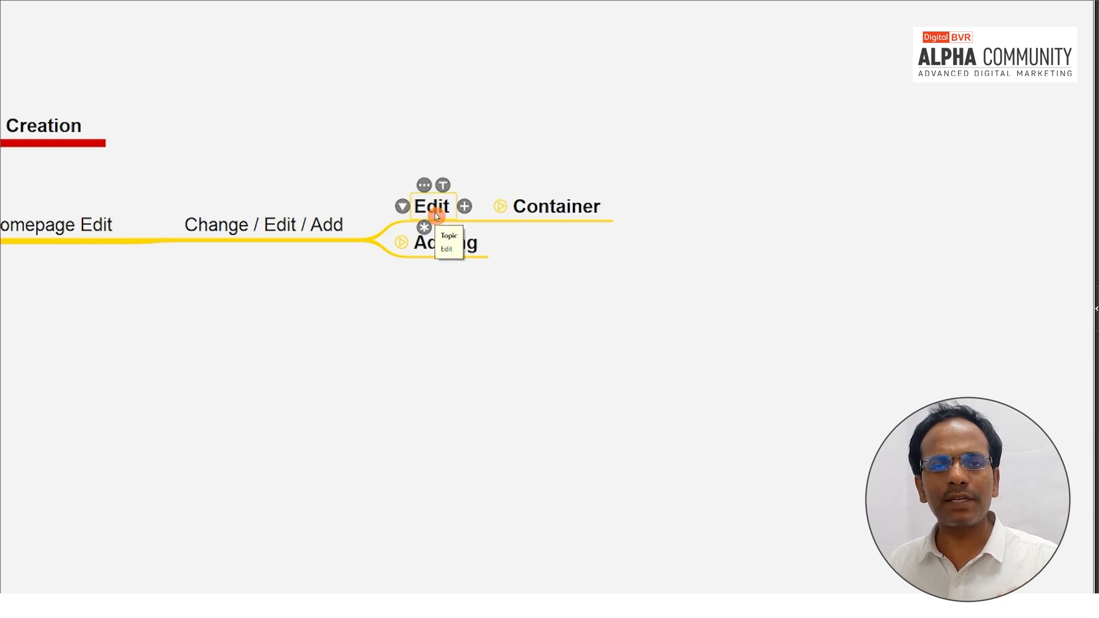
left_click(438, 235)
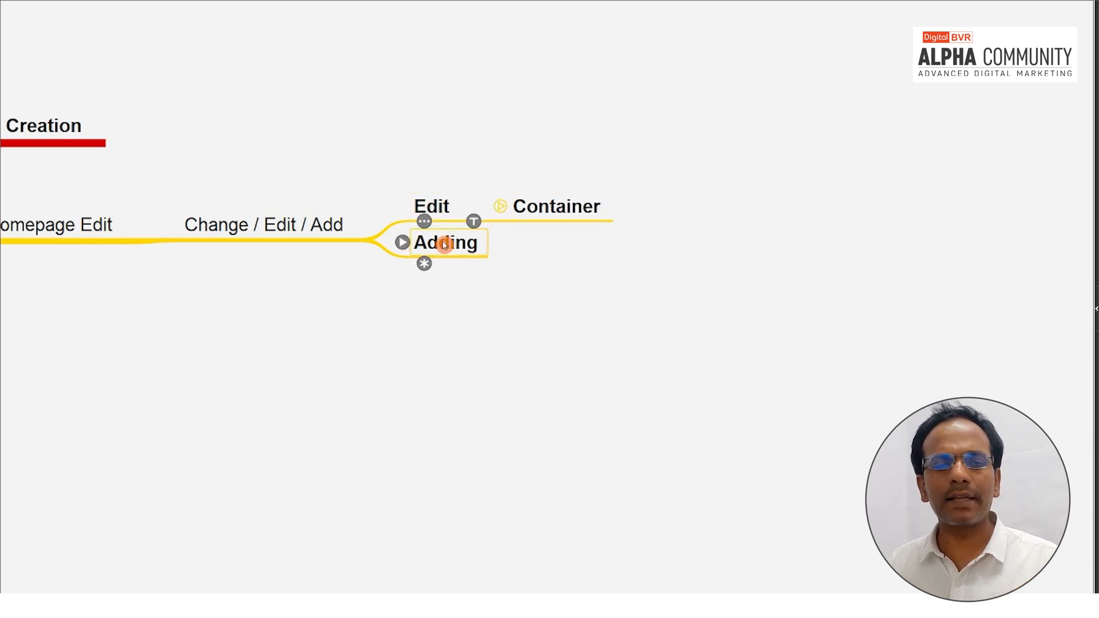
left_click(427, 212)
left_click(437, 240)
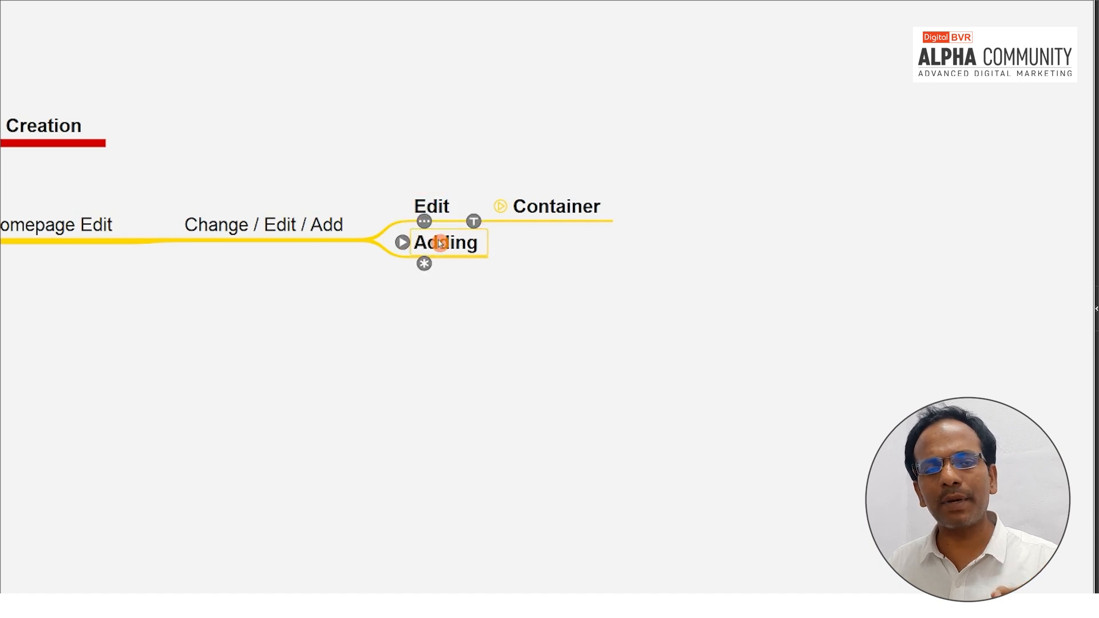
left_click(502, 206)
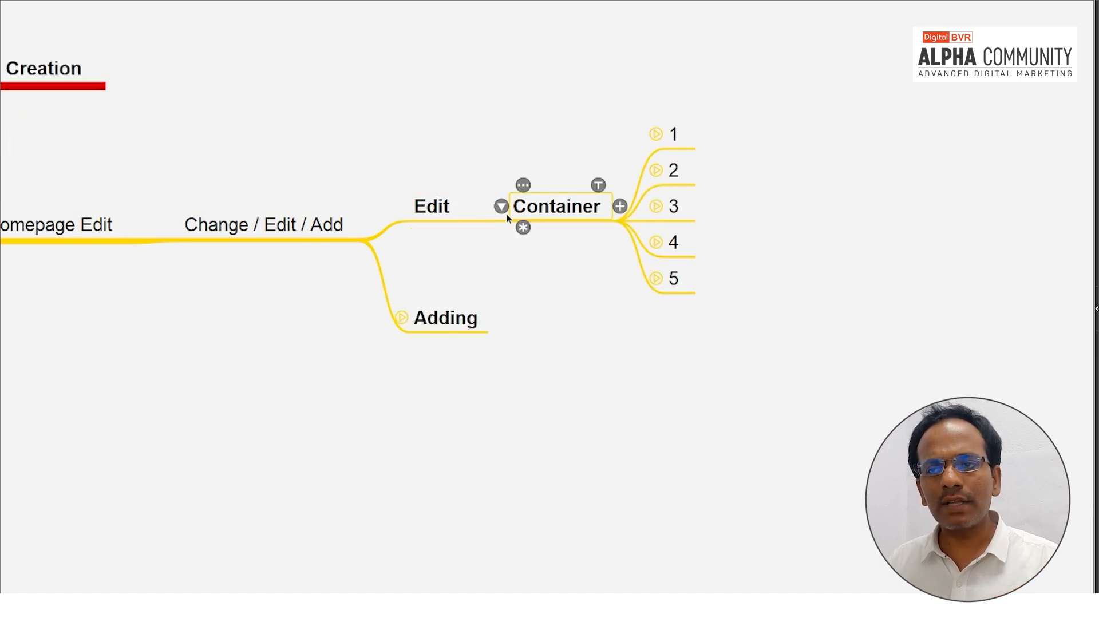
Step: Expand subtopics 1, 2 and 3 of Container and make TEXT, Image / Video and Color bold
left_click(623, 146)
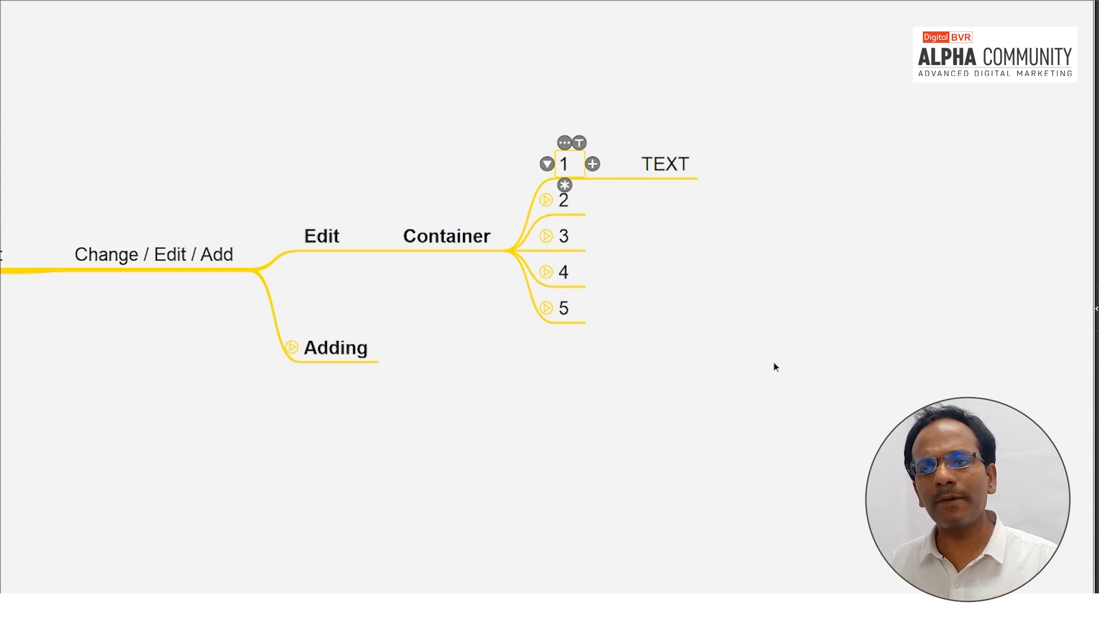
left_click(658, 175)
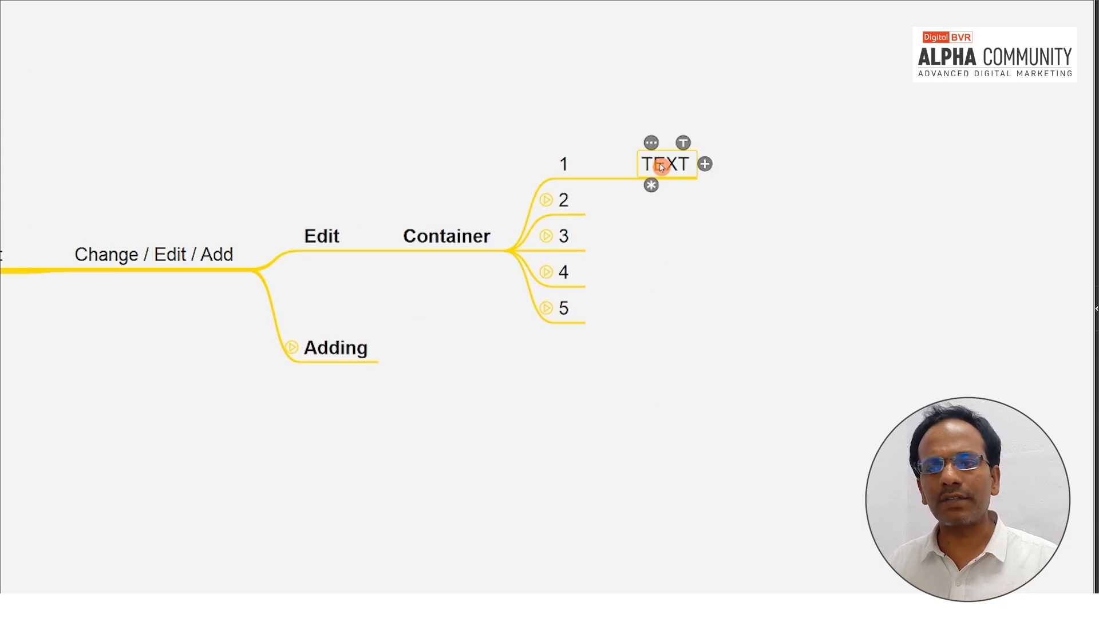
left_click(547, 202)
left_click(685, 211)
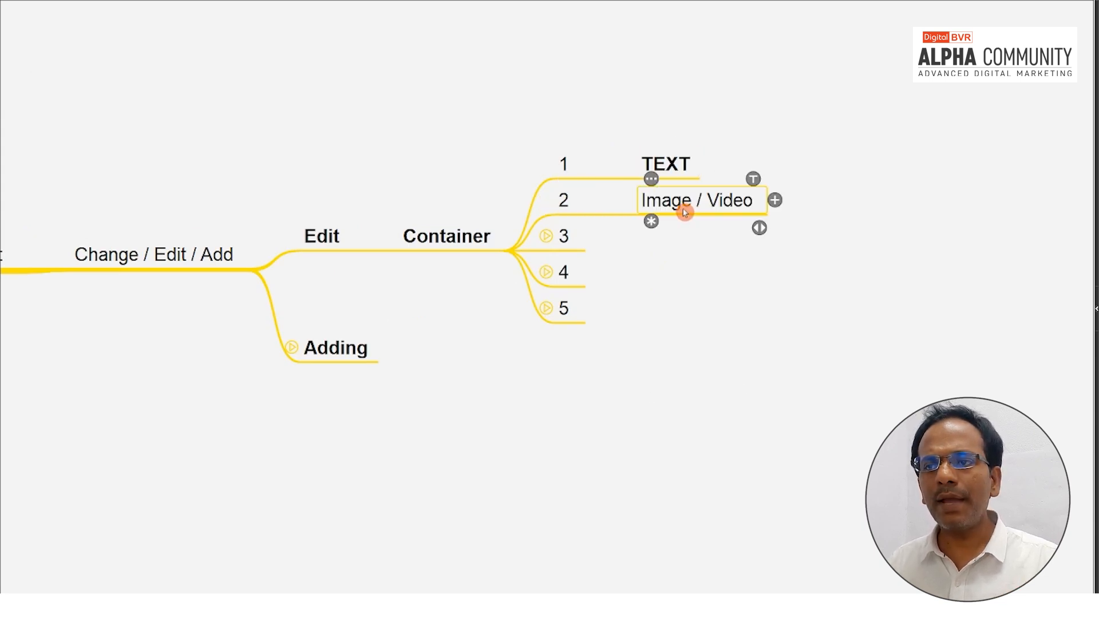
left_click(547, 239)
left_click(659, 240)
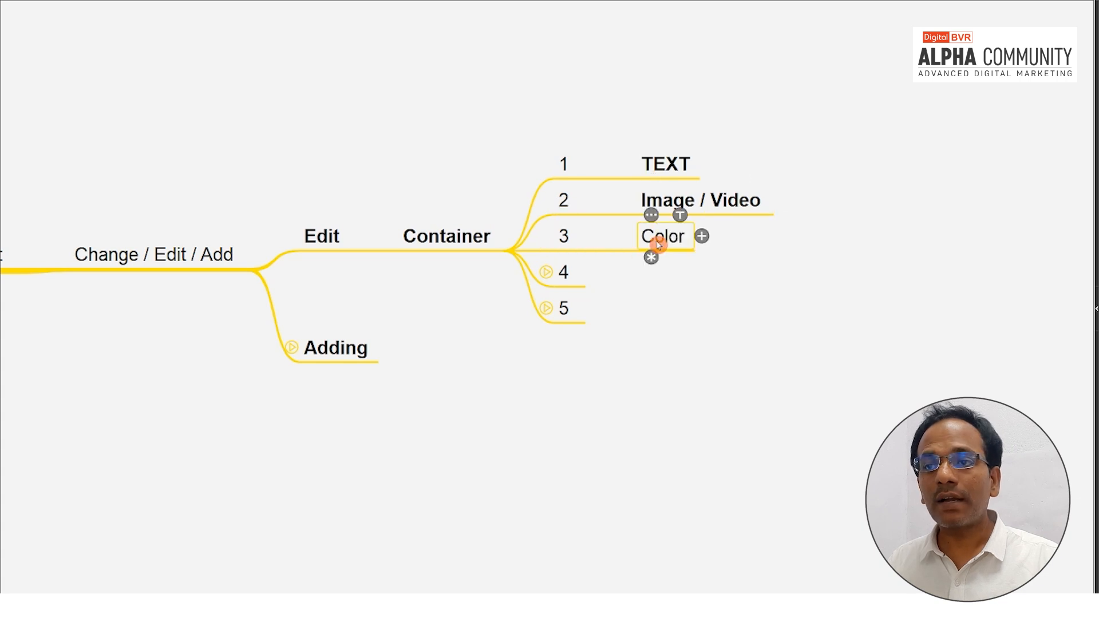
Step: Expand subtopic 4 of Container, make Font bold, and go through its style, Size, Color and etc topics
left_click(548, 273)
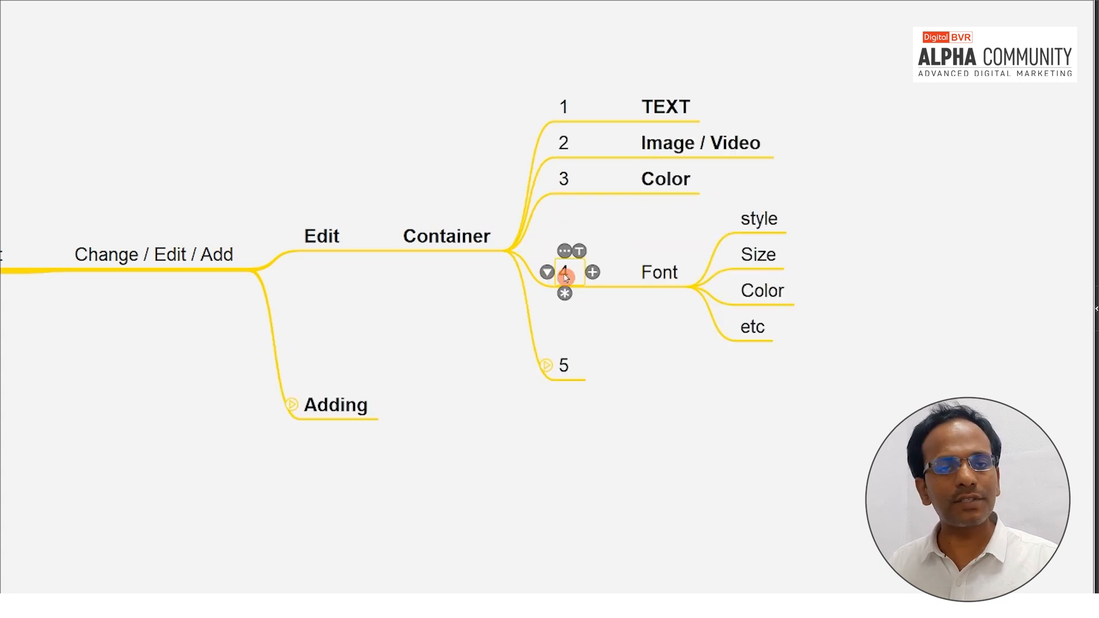
left_click(661, 275)
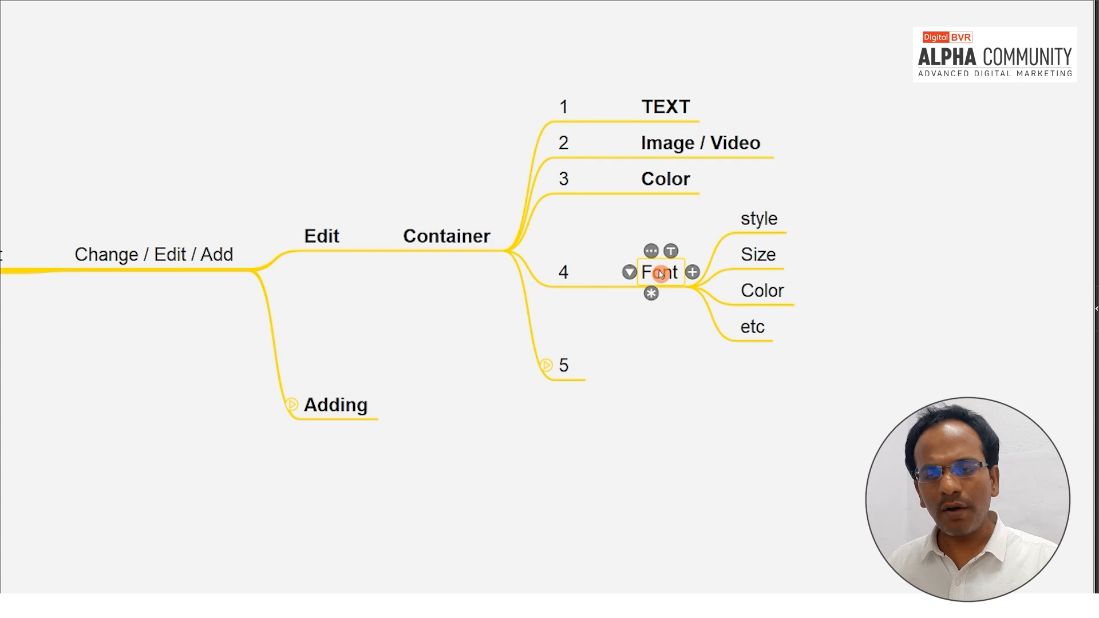
key("ctrl+b")
left_click(665, 100)
left_click(666, 274)
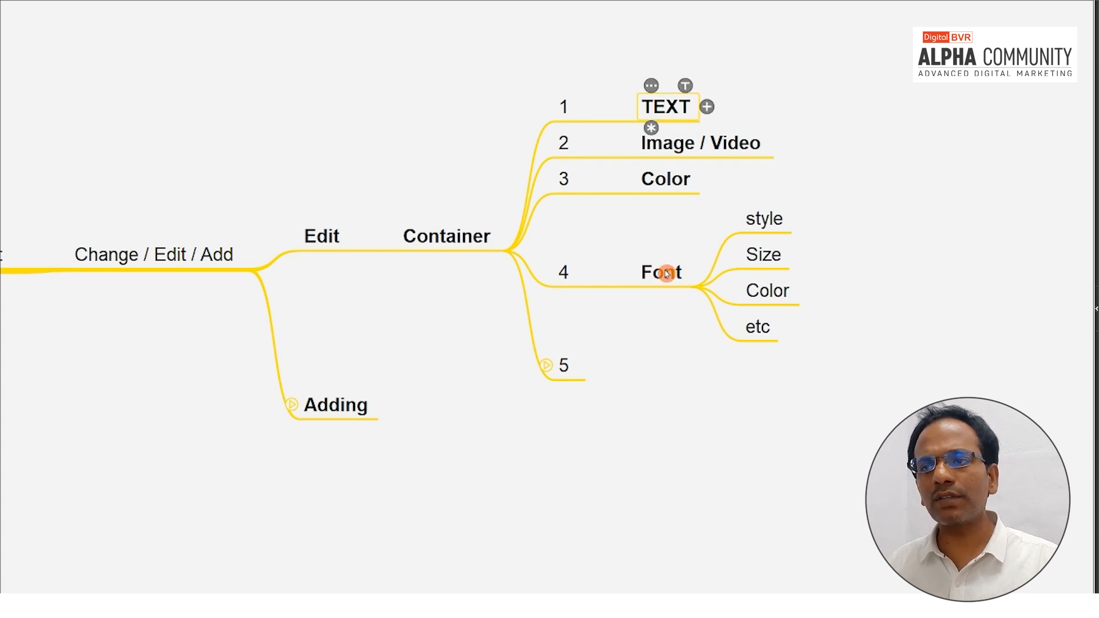
left_click(763, 221)
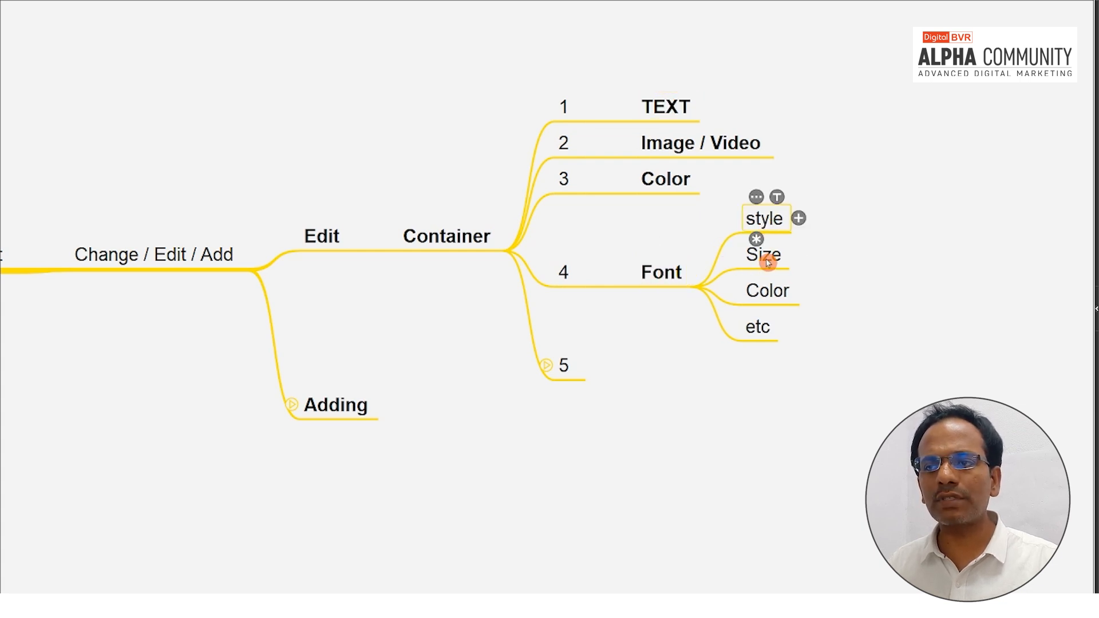
left_click(768, 262)
left_click(766, 289)
left_click(768, 330)
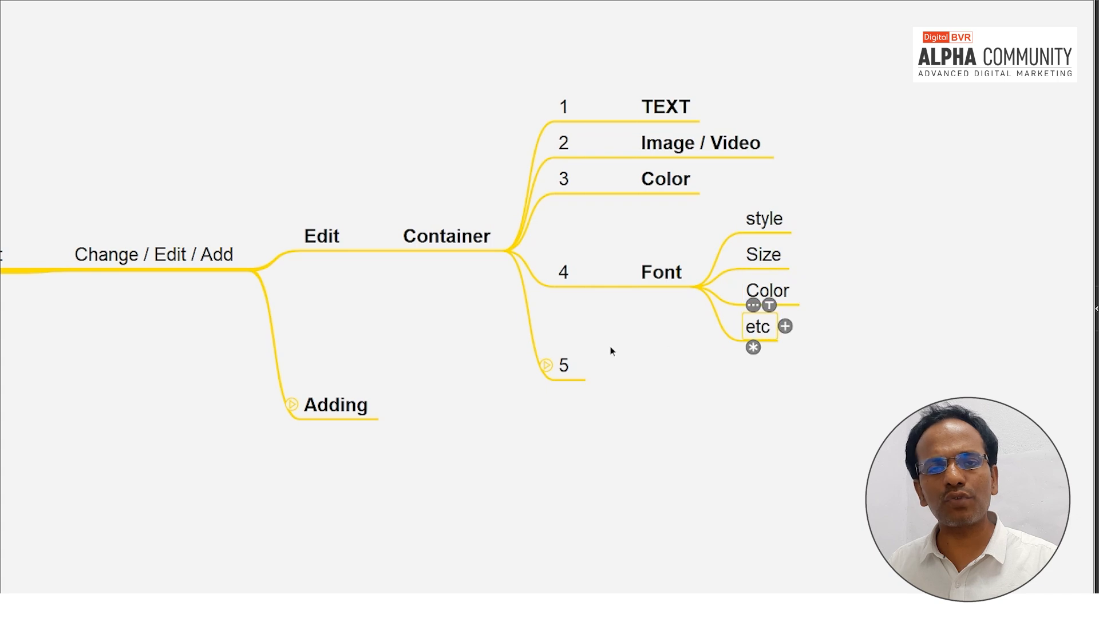
Step: Expand subtopic 5 of Container and make Background bold
left_click(547, 369)
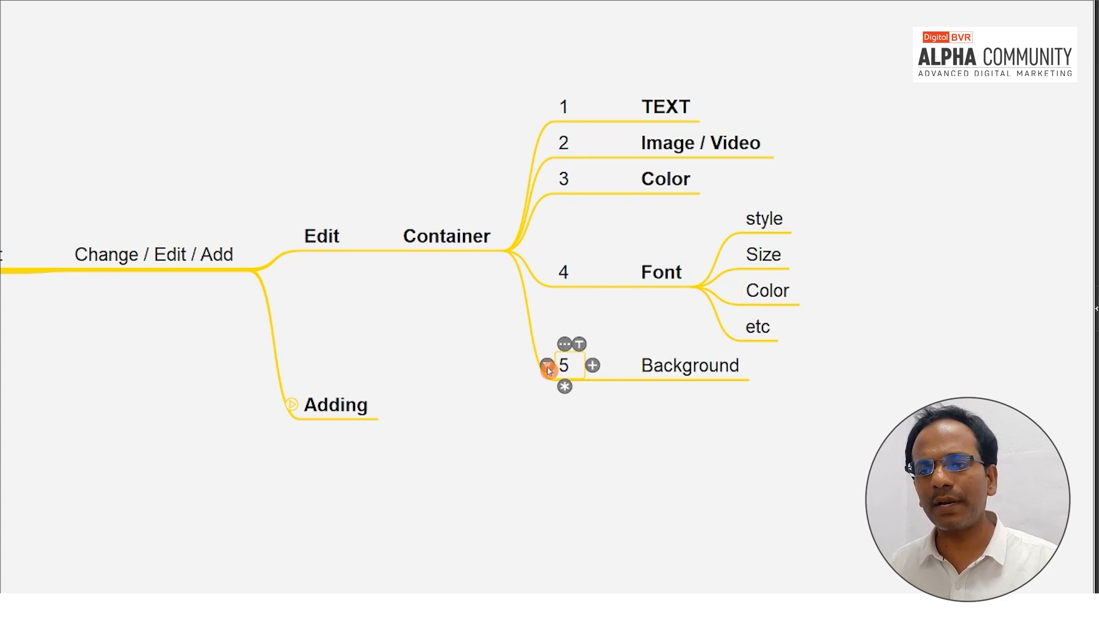
left_click_drag(679, 366, 589, 260)
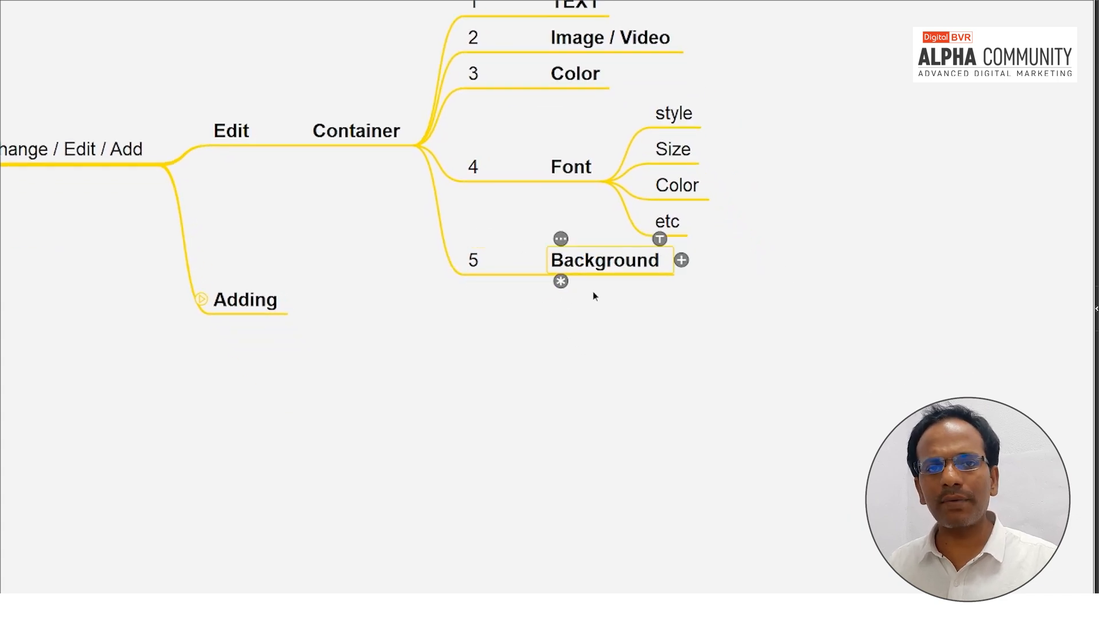
scroll(590, 360, "down", 1)
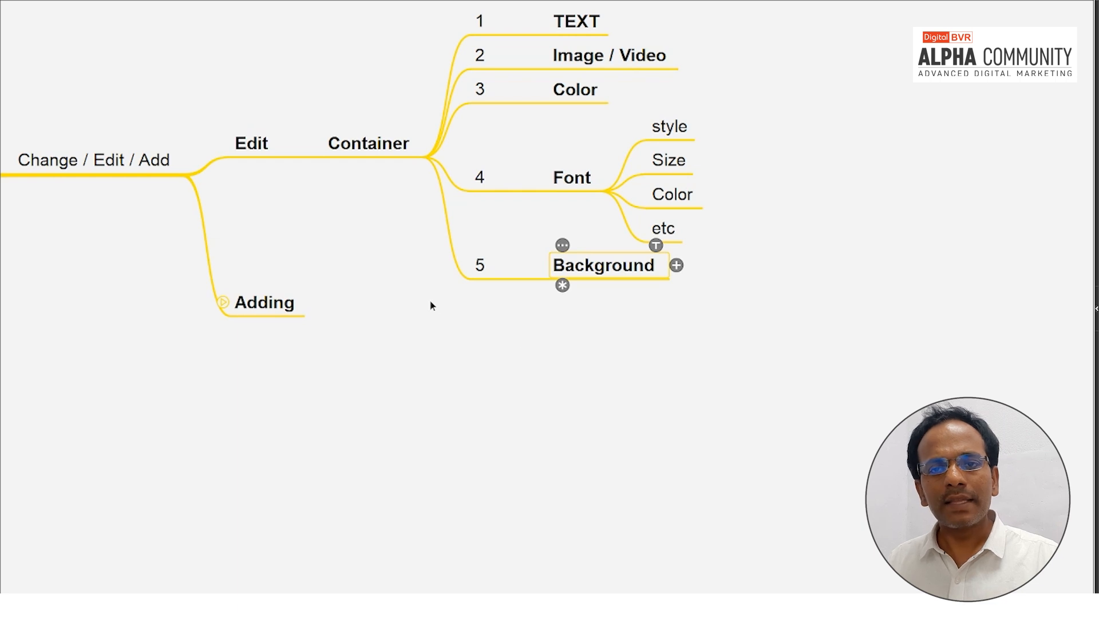
Step: Review the Container outline under Adding, collapse it, and return to the TEXT topic under Edit's Container
left_click(223, 302)
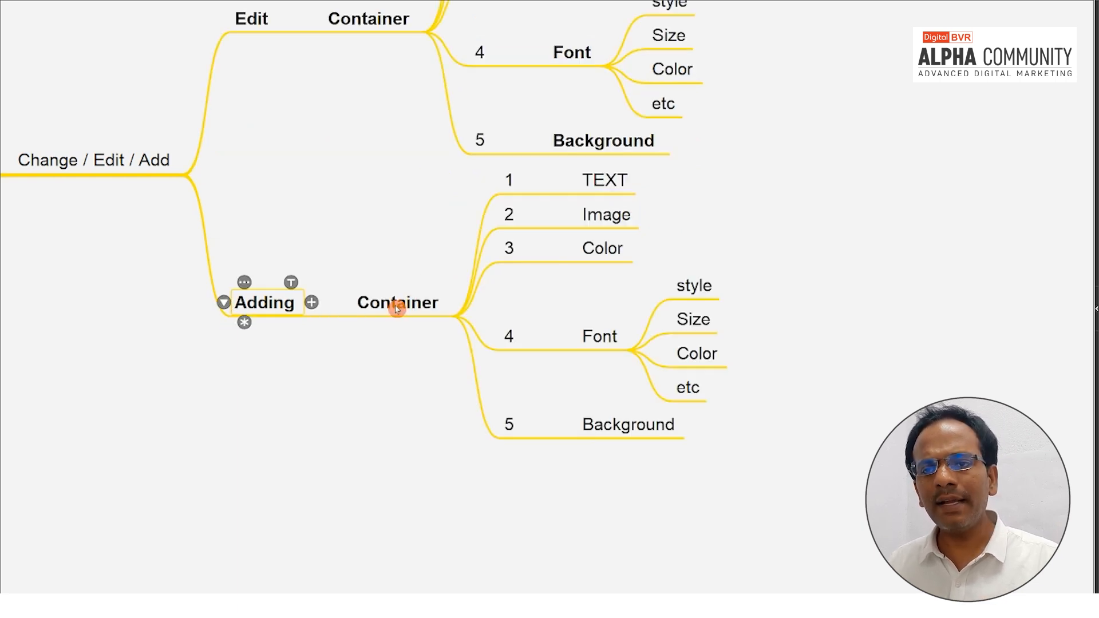
left_click(402, 308)
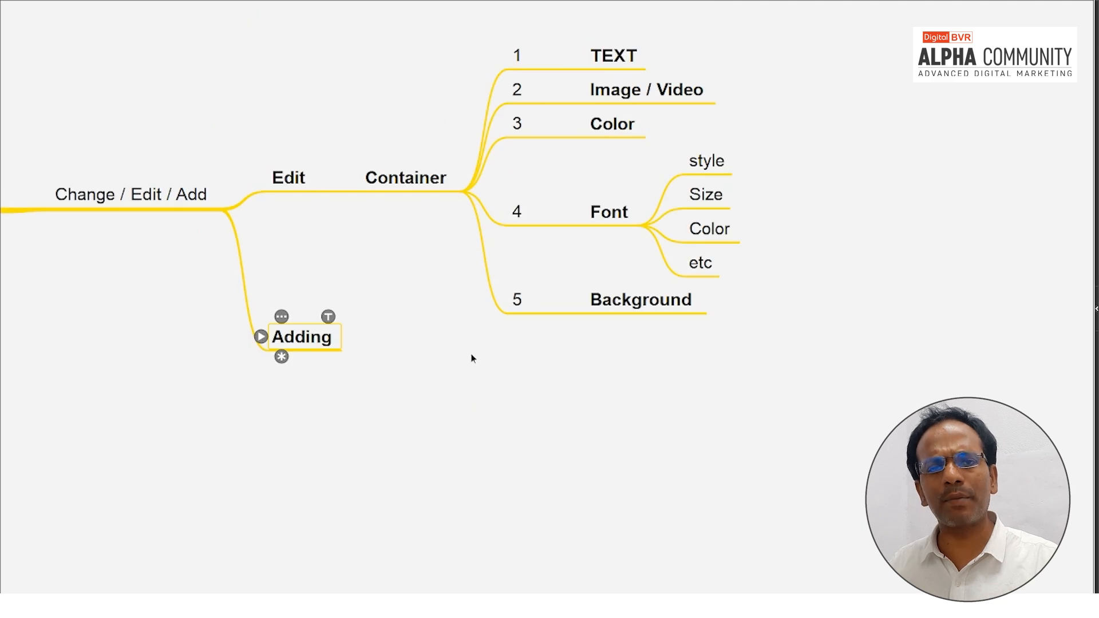
left_click_drag(442, 262, 509, 312)
left_click(485, 235)
left_click(695, 107)
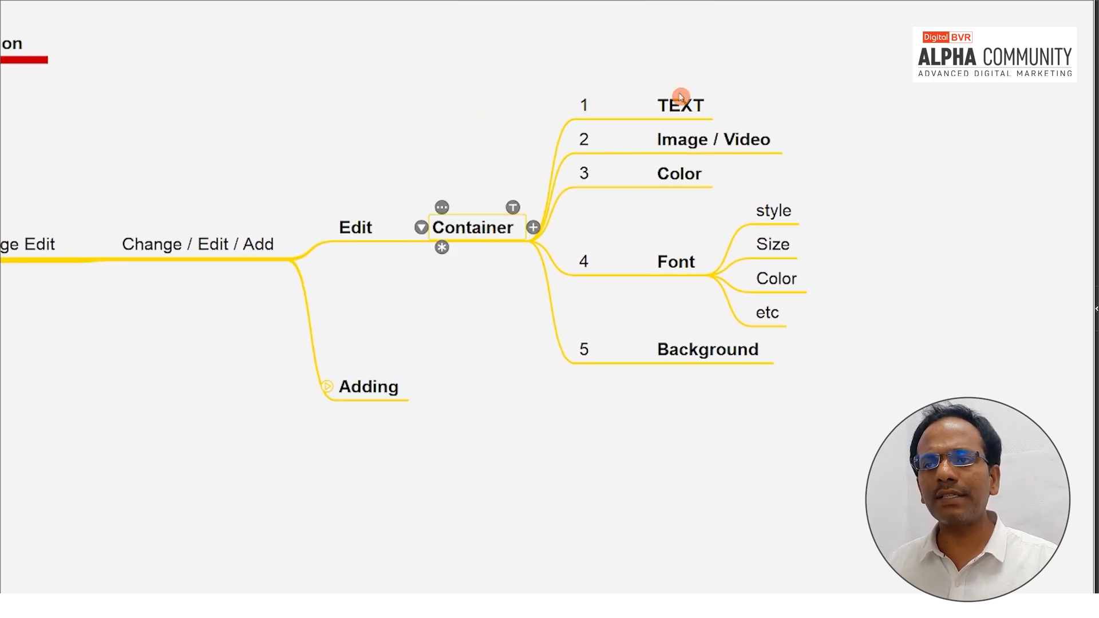
left_click(679, 102)
Step: Switch back to the Elementor editor and bring up the Home page's hero section
key("alt+Tab")
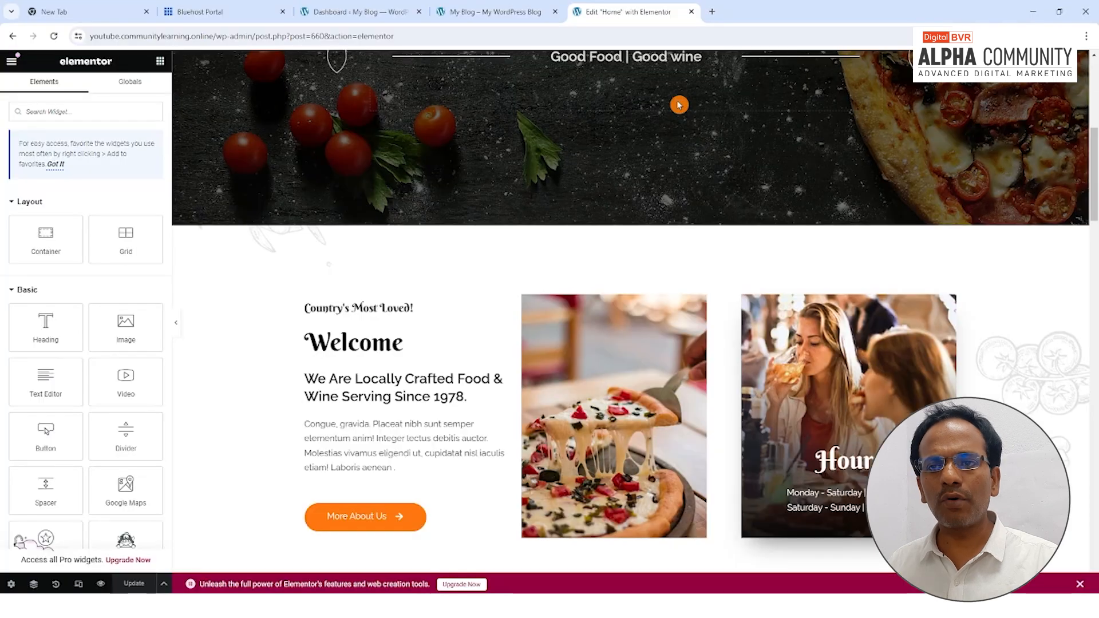
left_click(510, 17)
left_click(589, 12)
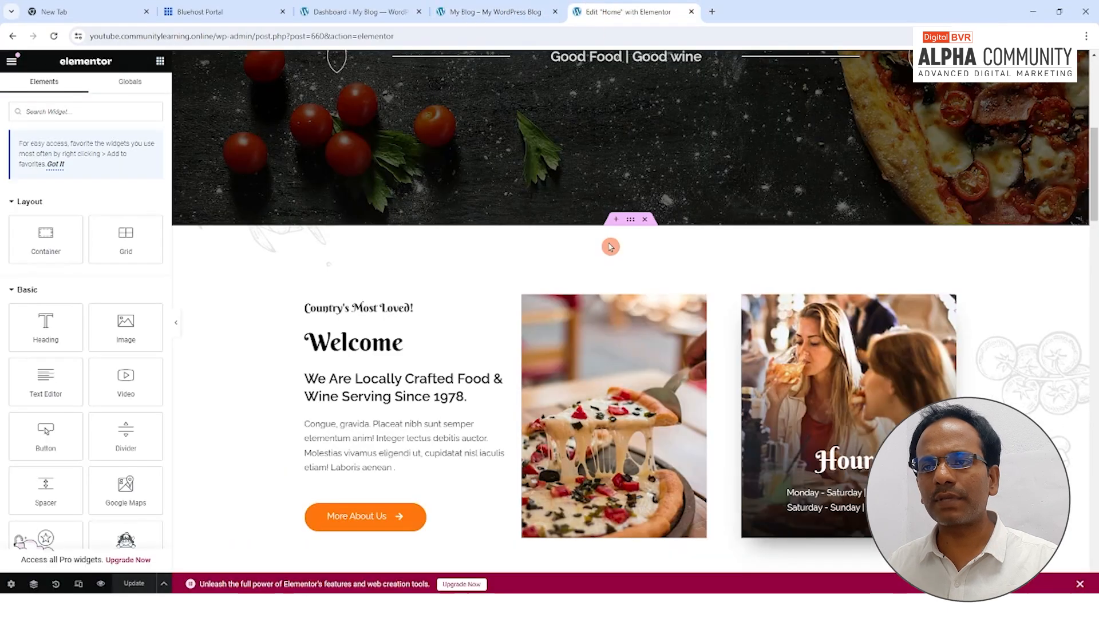
scroll(609, 235, "up", 5)
scroll(641, 229, "up", 2)
scroll(633, 248, "down", 2)
scroll(639, 245, "up", 2)
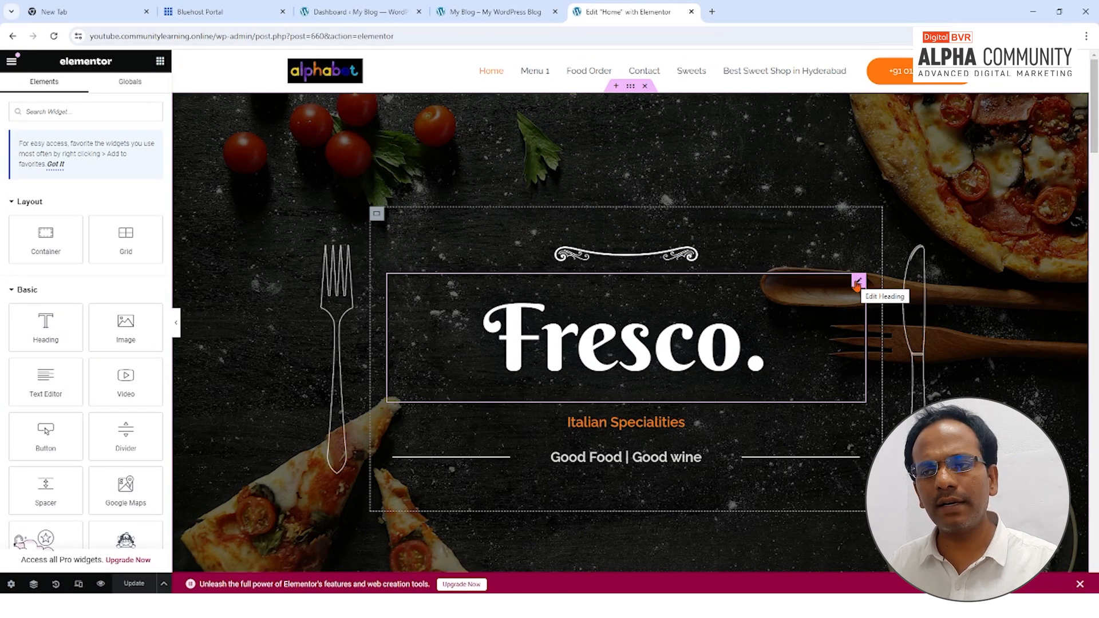
Step: Replace the title of the Fresco. heading in the hero section with Oraganic
left_click(857, 284)
left_click(60, 176)
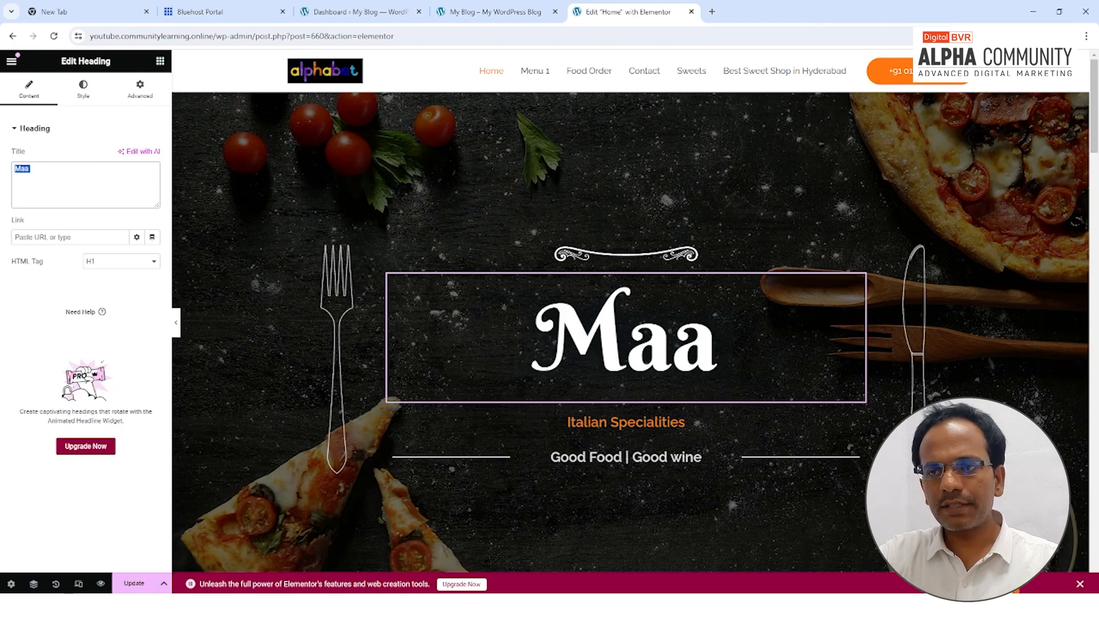
type("0")
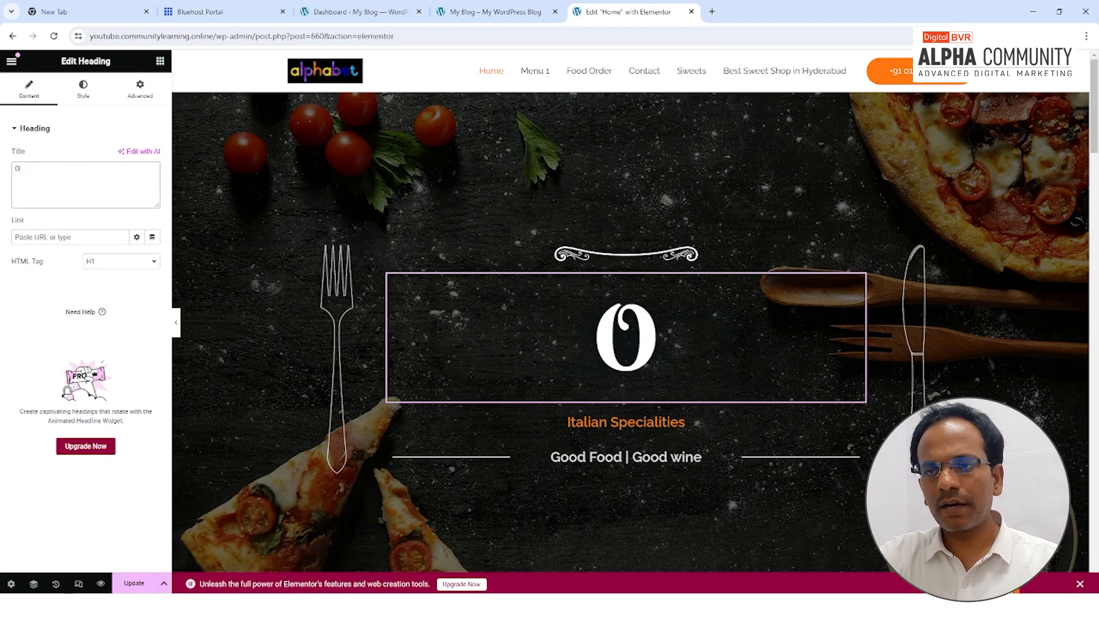
type("rga")
key("BackSpace")
key("BackSpace")
key("BackSpace")
key("BackSpace")
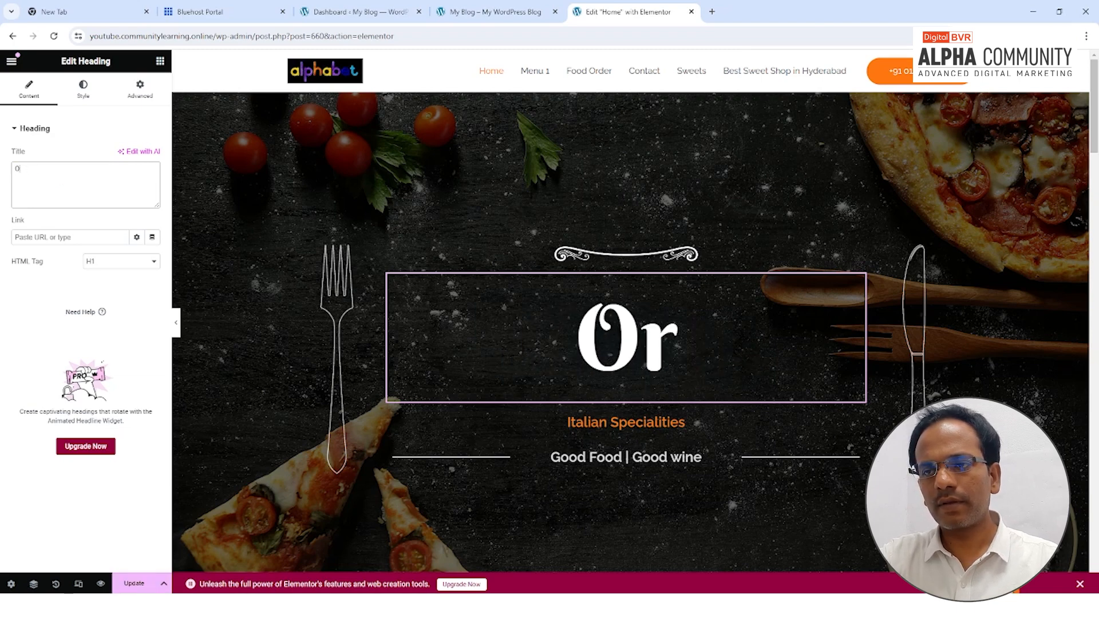
type("Ora")
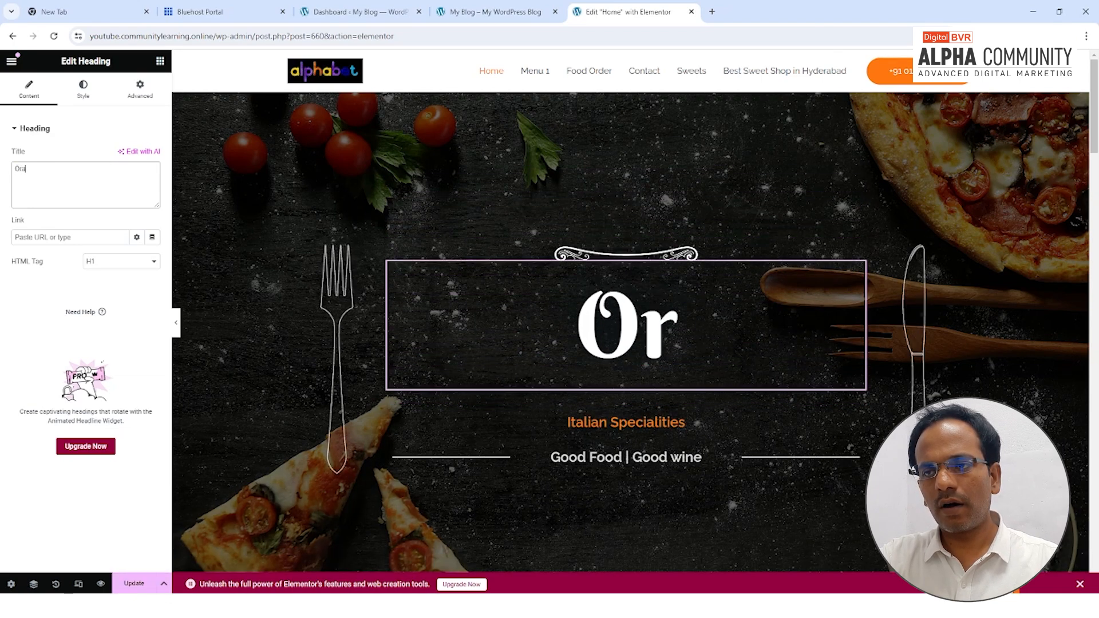
type("ganic")
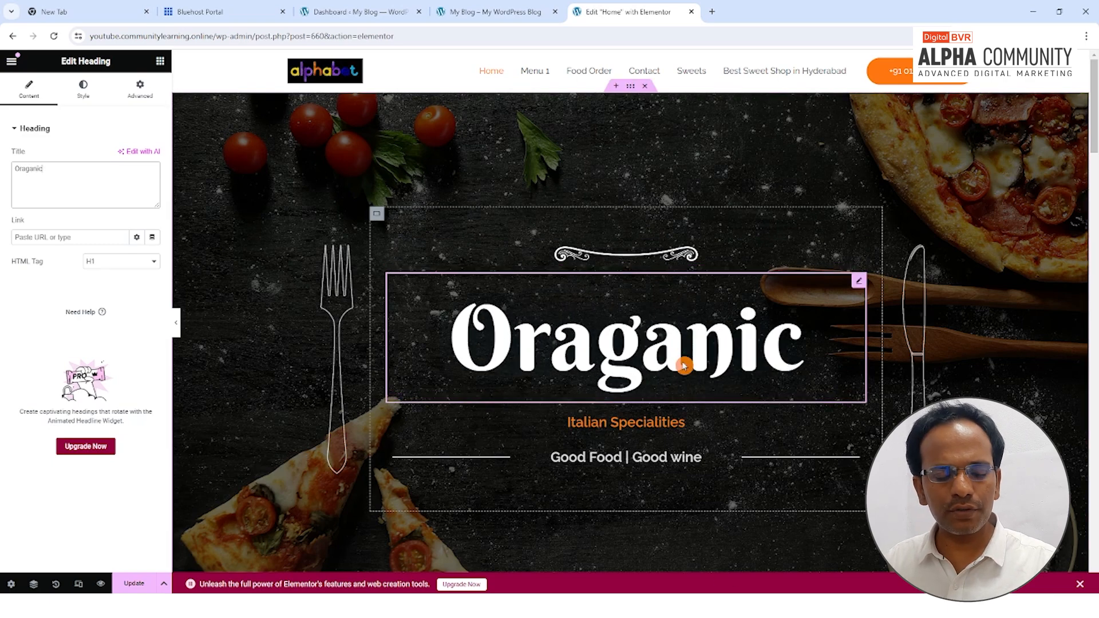
Step: Clear the misspelled Oraganic title, try retyping it, and undo the heading edits back to Fresco
key("BackSpace")
key("BackSpace")
key("BackSpace")
key("BackSpace")
key("BackSpace")
key("BackSpace")
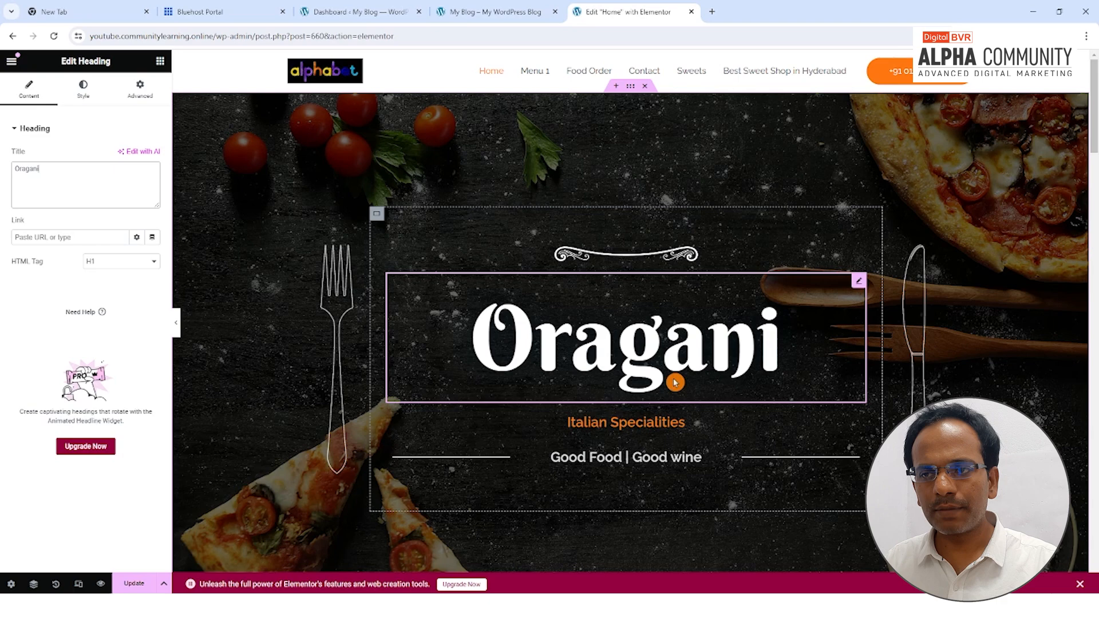
key("BackSpace")
key("BackSpace")
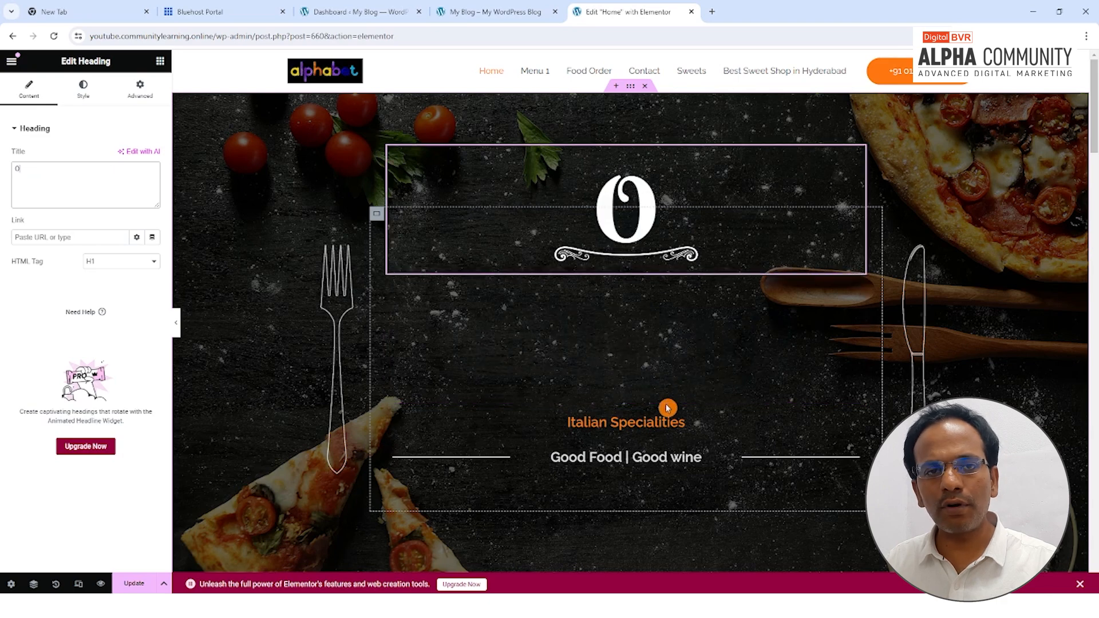
type("O")
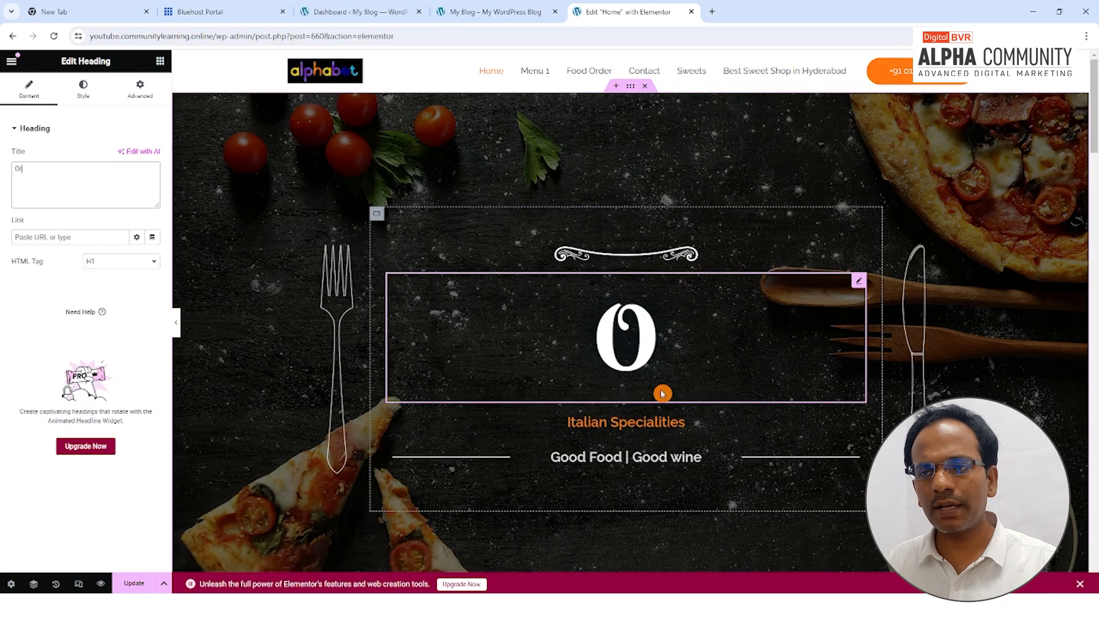
type("rga")
key("BackSpace")
key("BackSpace")
key("BackSpace")
key("ctrl+z")
key("ctrl+z")
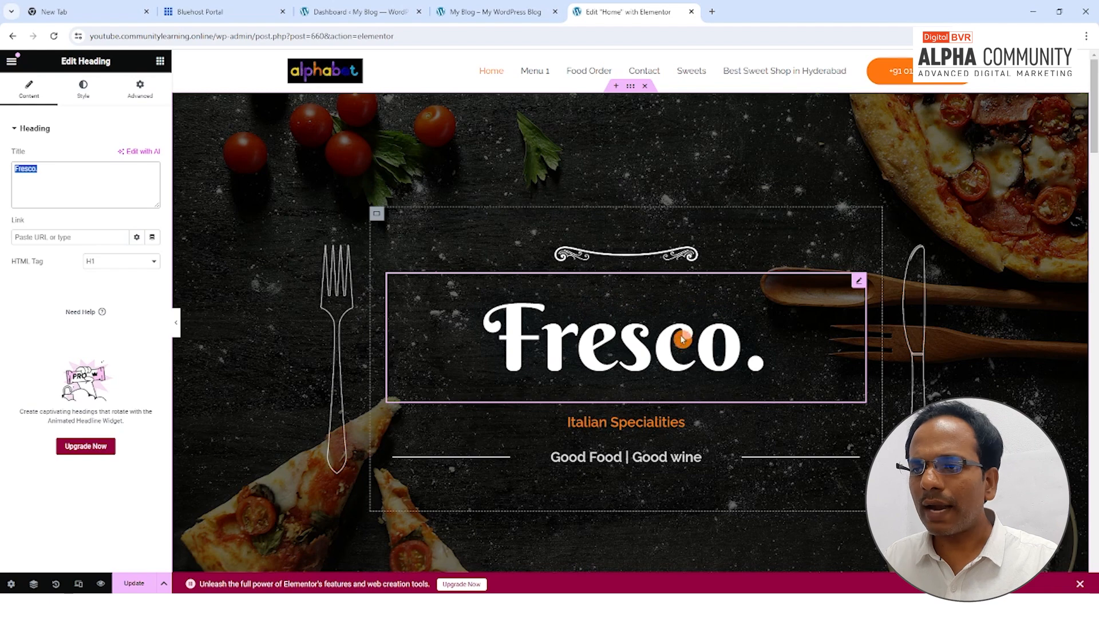
Step: Replace the title of the large Fresco. heading in the hero section with Organic
left_click(858, 283)
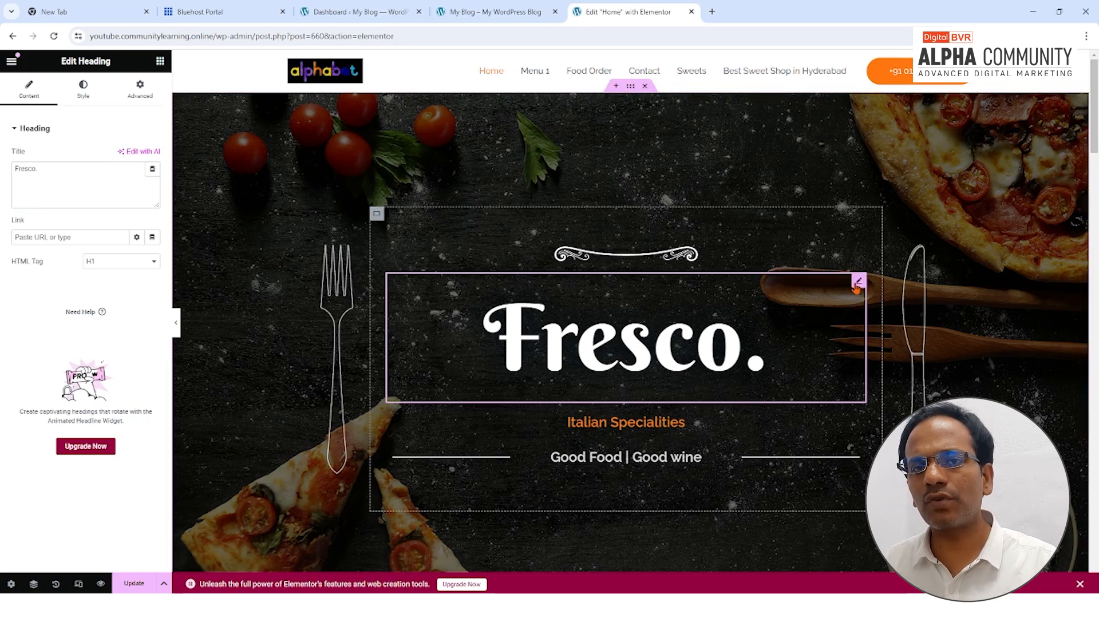
triple_click(43, 169)
left_click_drag(38, 170, 11, 171)
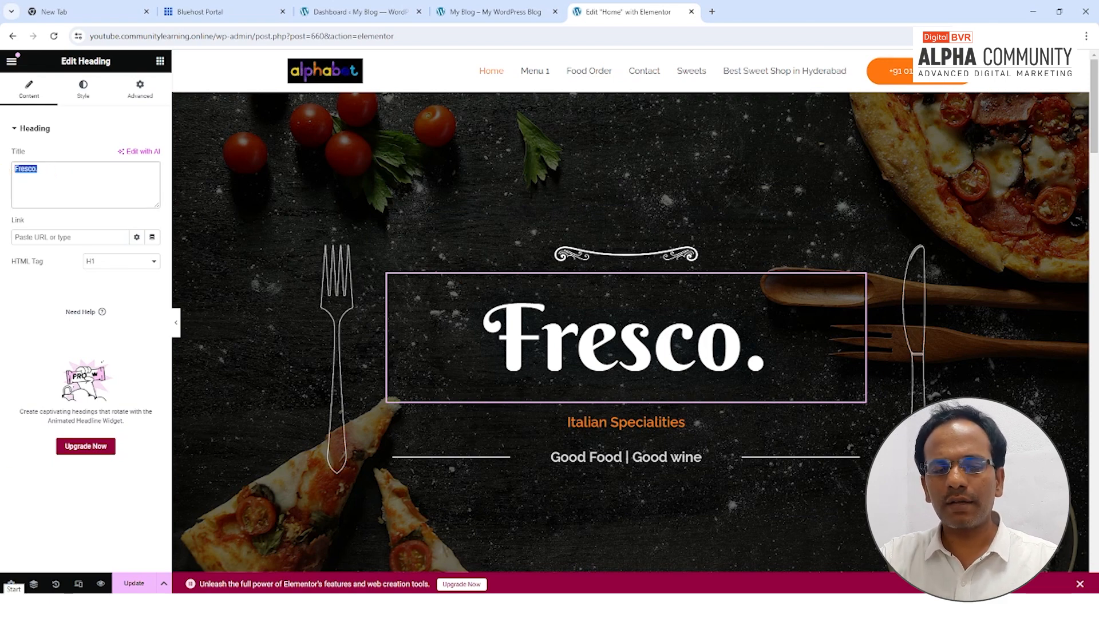
type("Organic")
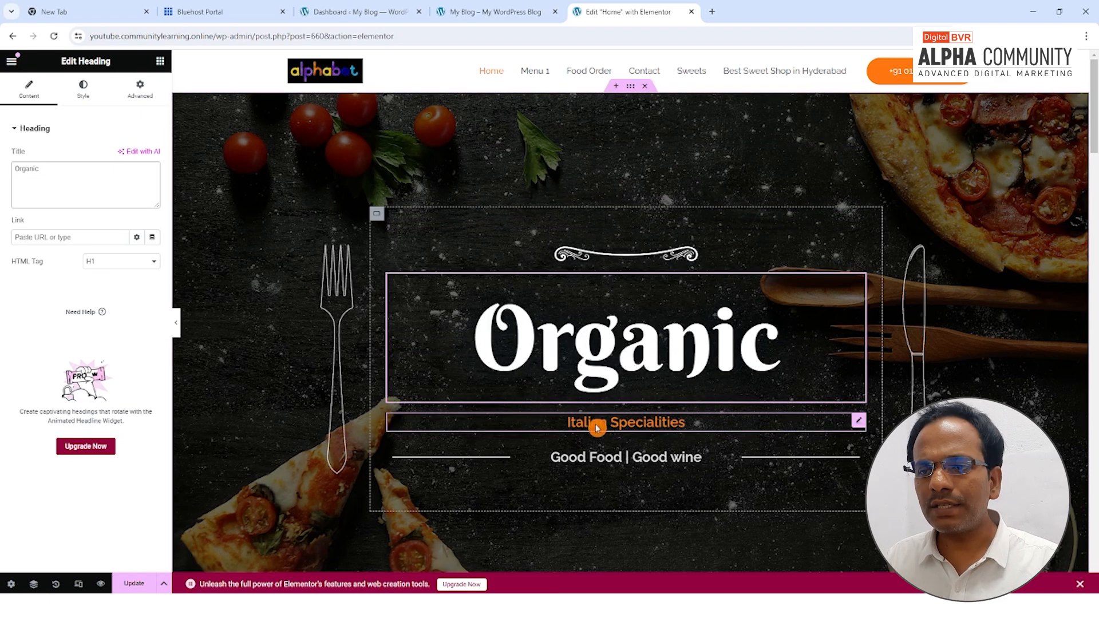
Step: Replace the Italian Specialities heading below the main title with "We deliver in 5 Minutes"
scroll(596, 473, "down", 1)
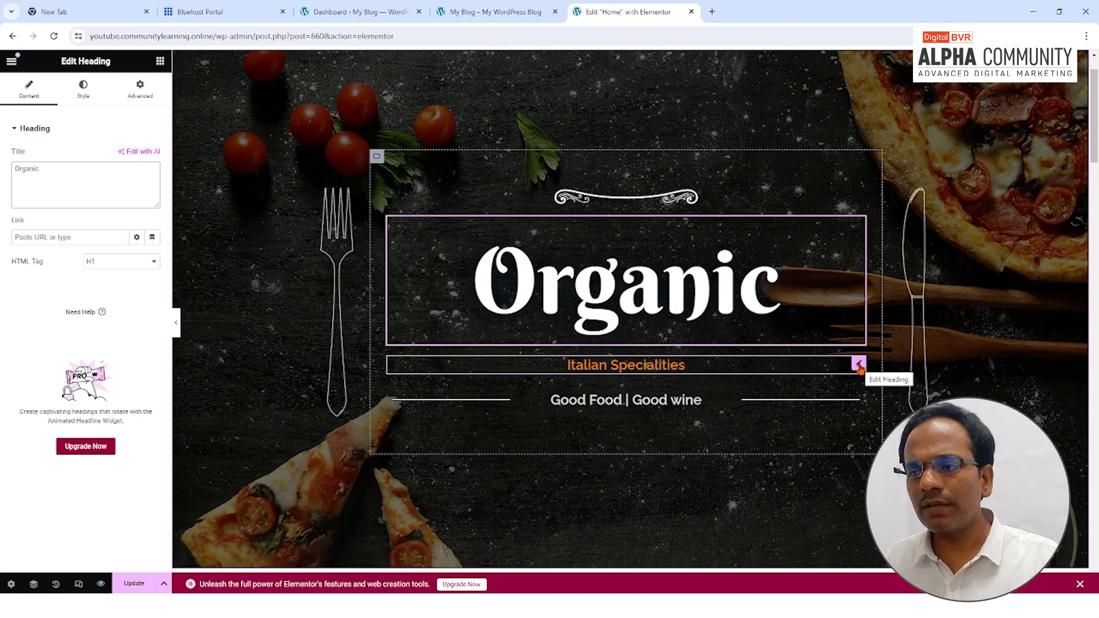
left_click(859, 365)
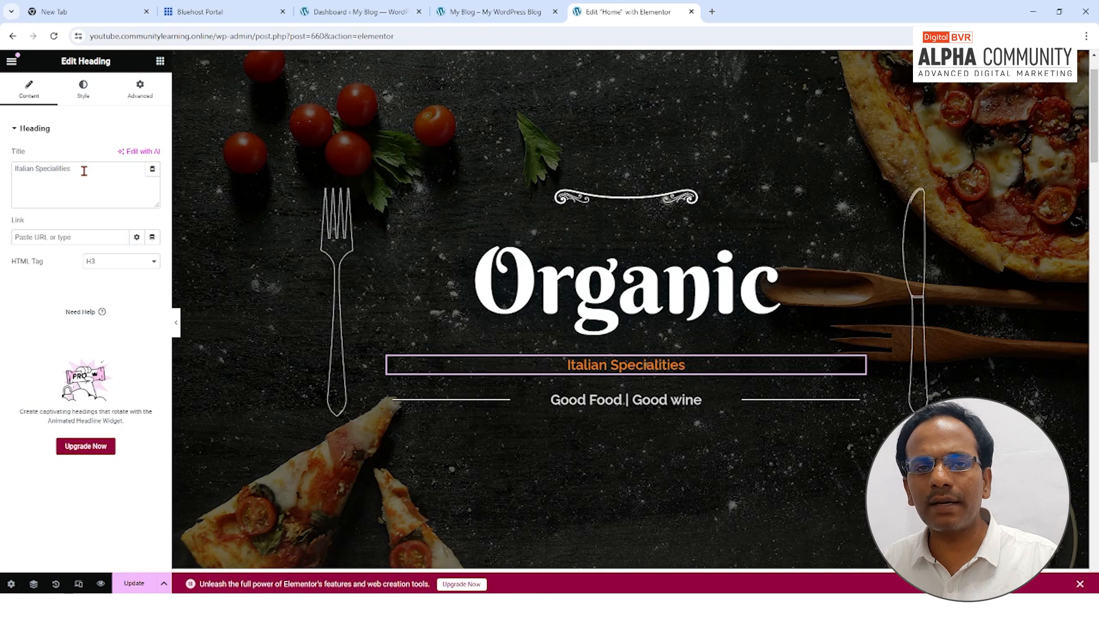
left_click_drag(84, 171, 29, 171)
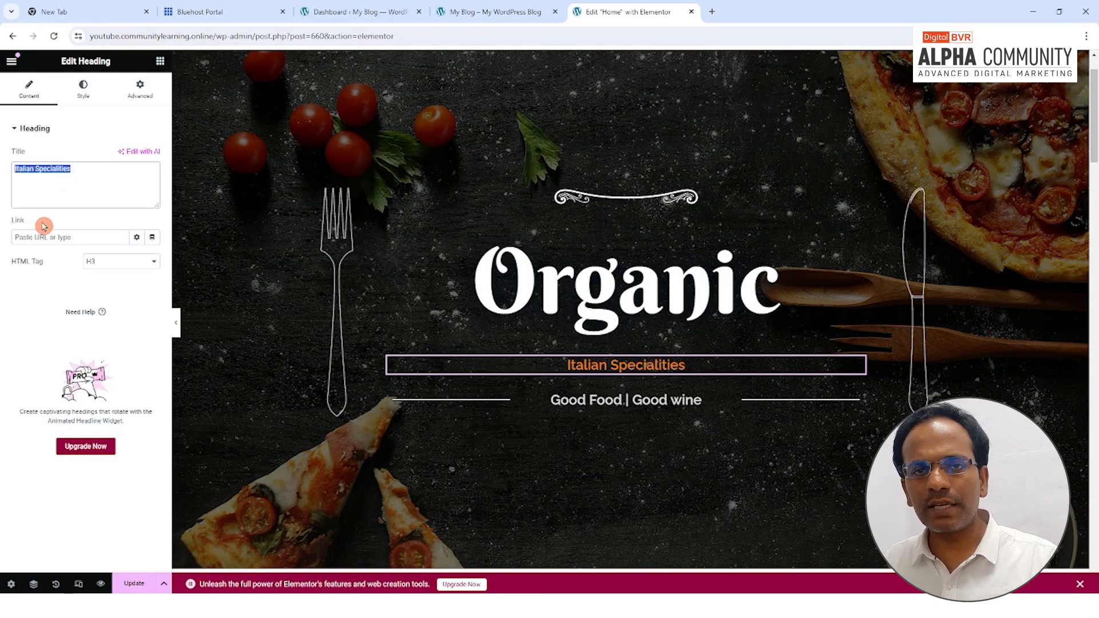
left_click(95, 168)
left_click_drag(95, 167, 5, 173)
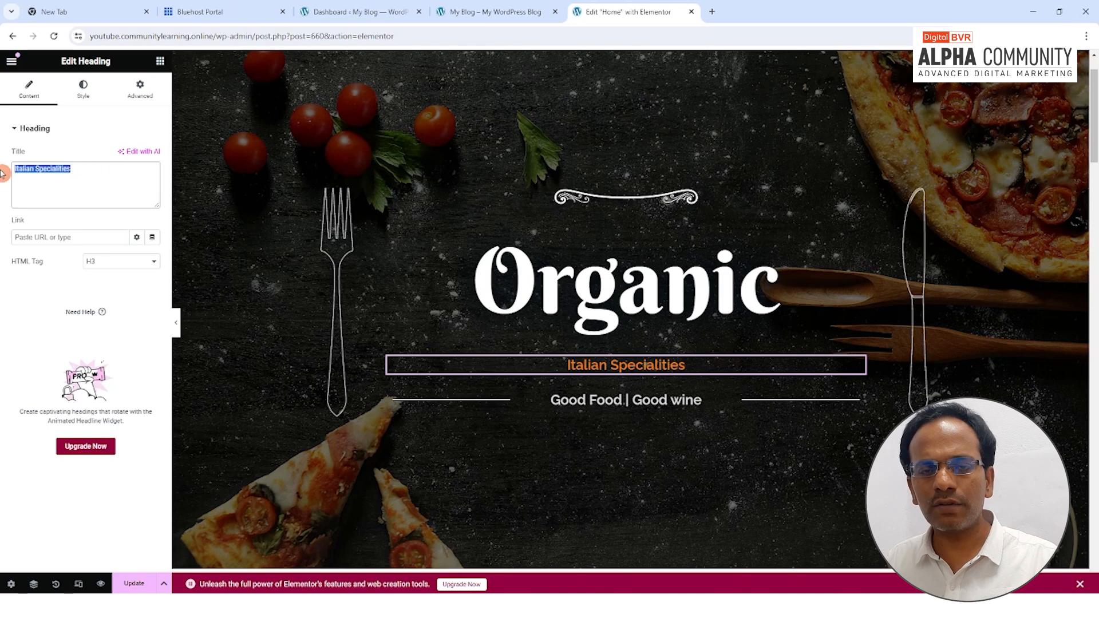
type("gachi")
key("BackSpace")
key("BackSpace")
key("BackSpace")
key("BackSpace")
key("BackSpace")
type("We deli")
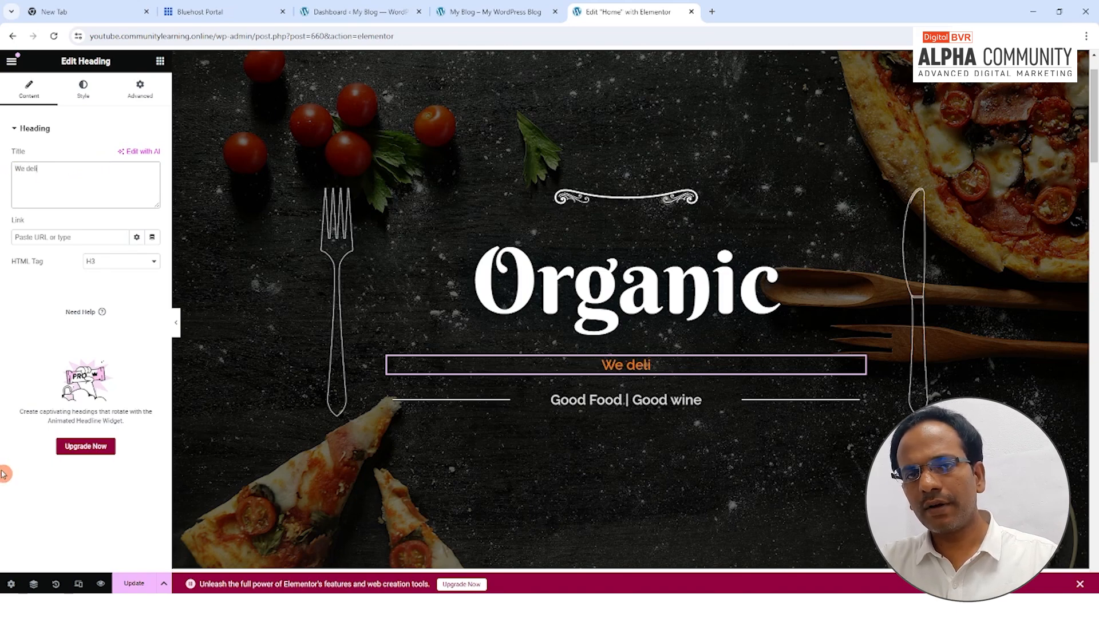
type("ver in 5 Minutes")
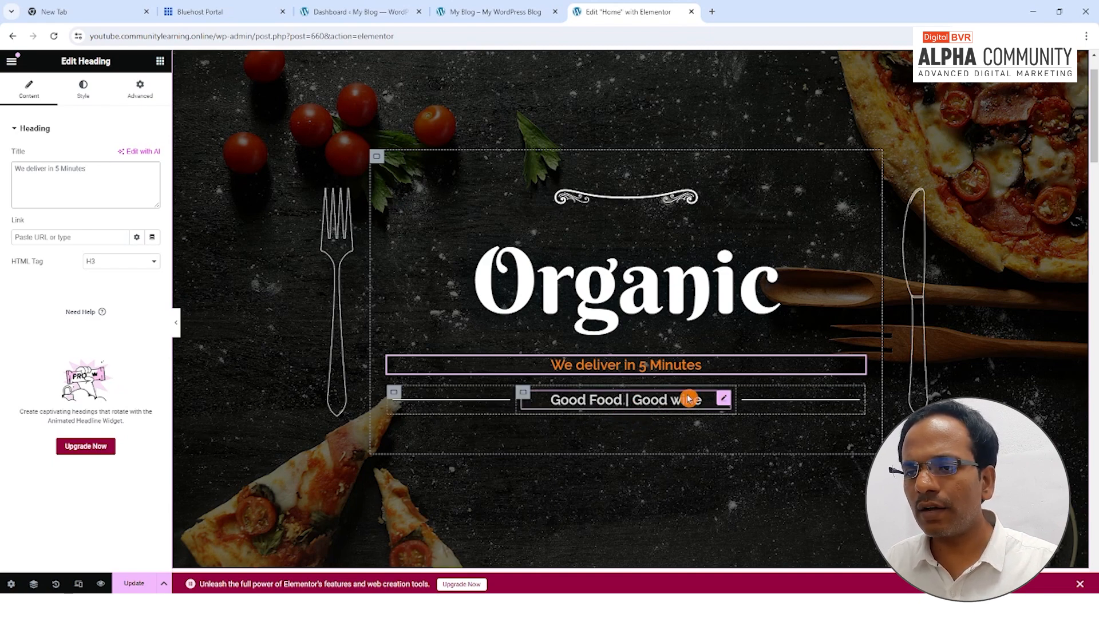
Step: Replace the title of the Good Food | Good wine heading with "Ameerpet | Banjarahills"
left_click(723, 404)
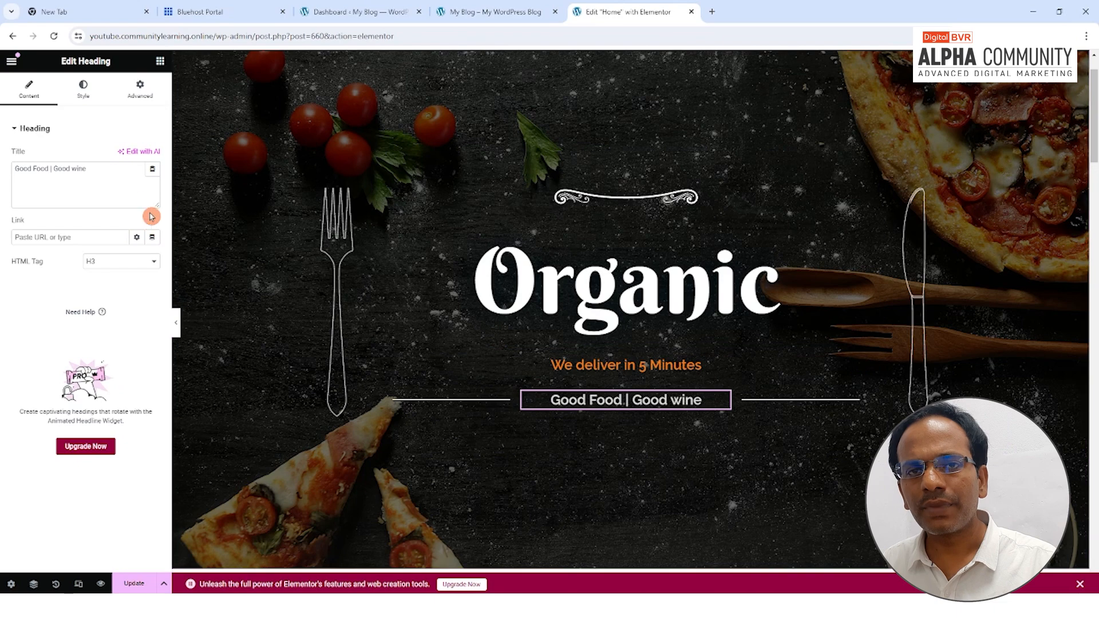
left_click(98, 169)
key("ctrl+a")
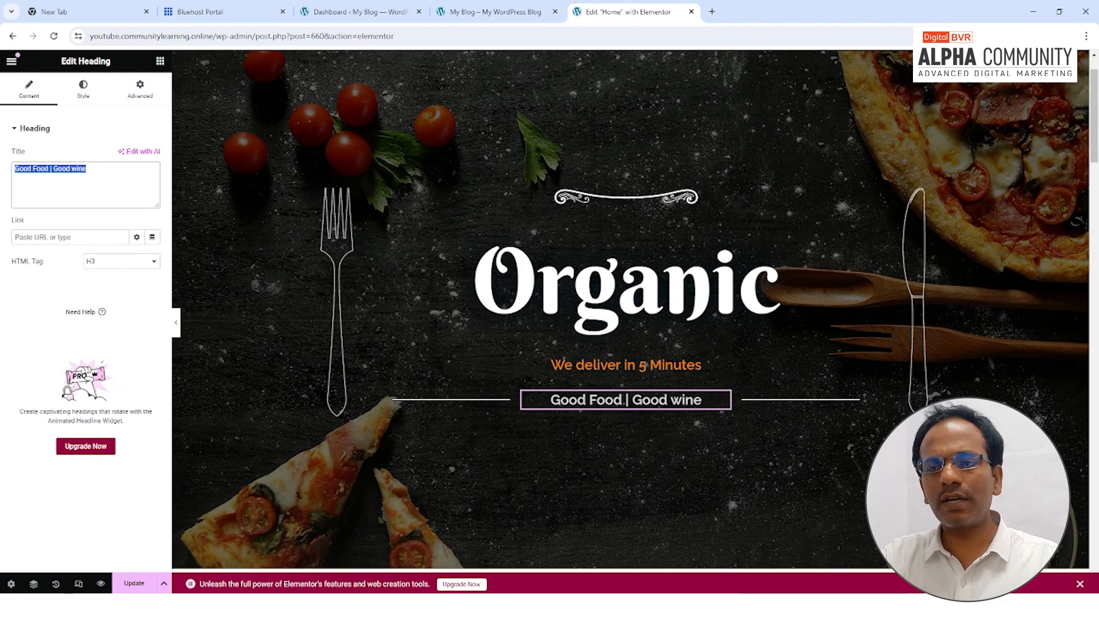
type("Ameerpet | Banjarahills")
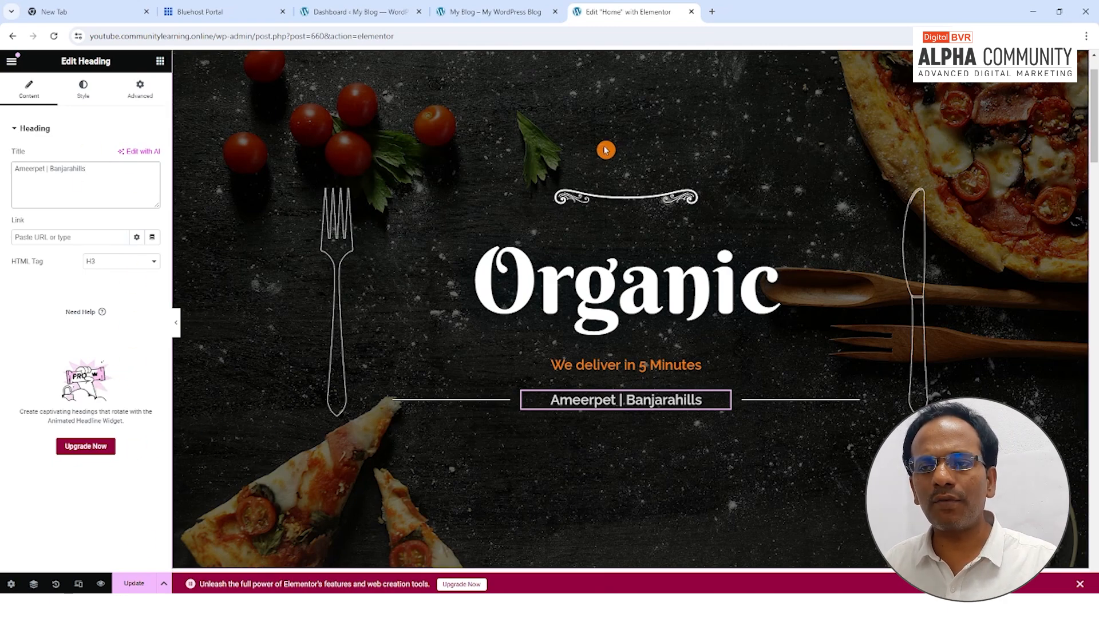
Step: Reload the live My Blog home page, compare its hero text with the edited version, and return to the Elementor editor
left_click(510, 6)
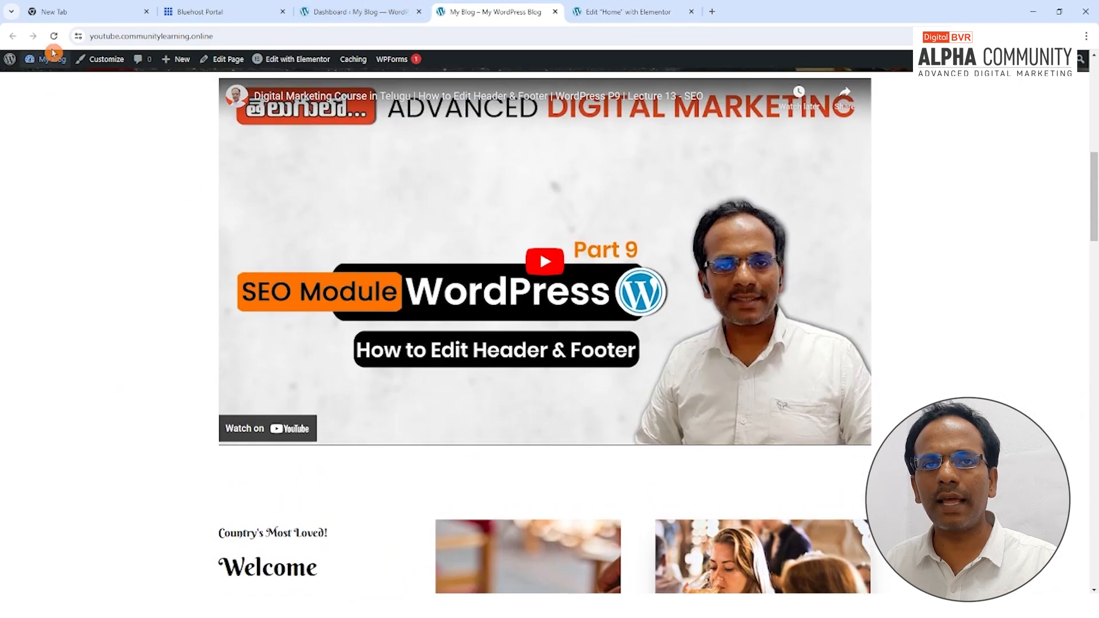
left_click(54, 36)
scroll(473, 77, "up", 8)
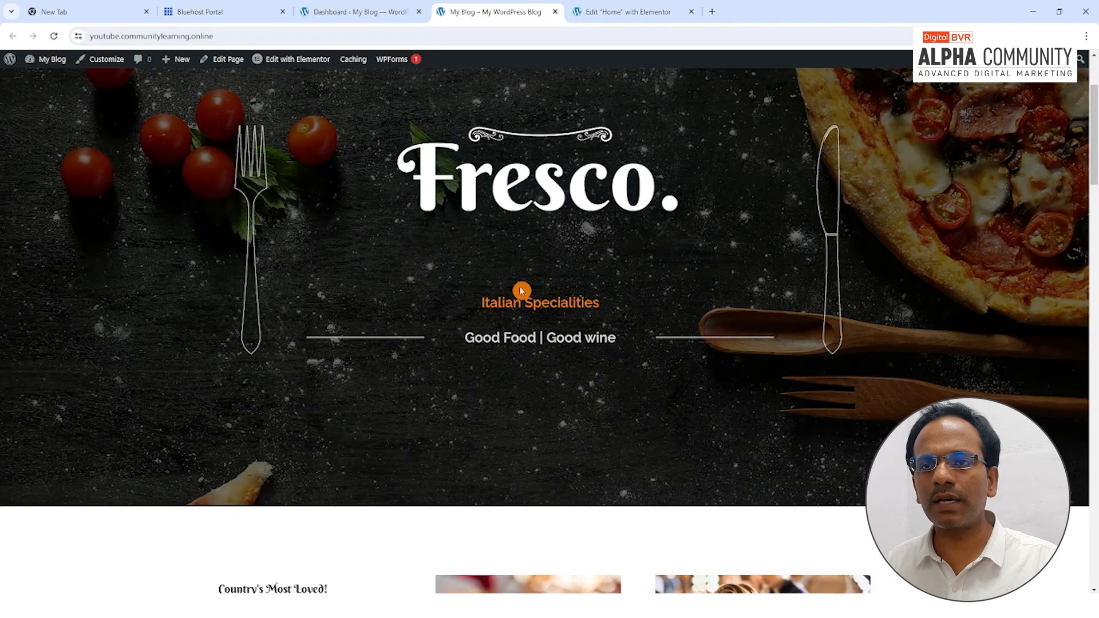
left_click(627, 12)
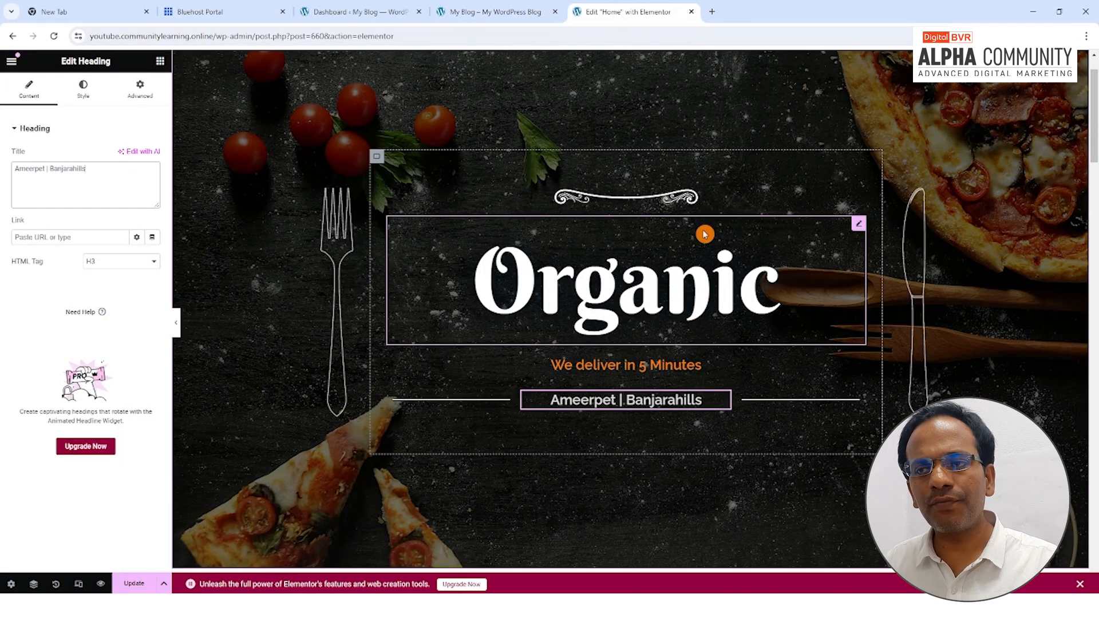
left_click(484, 12)
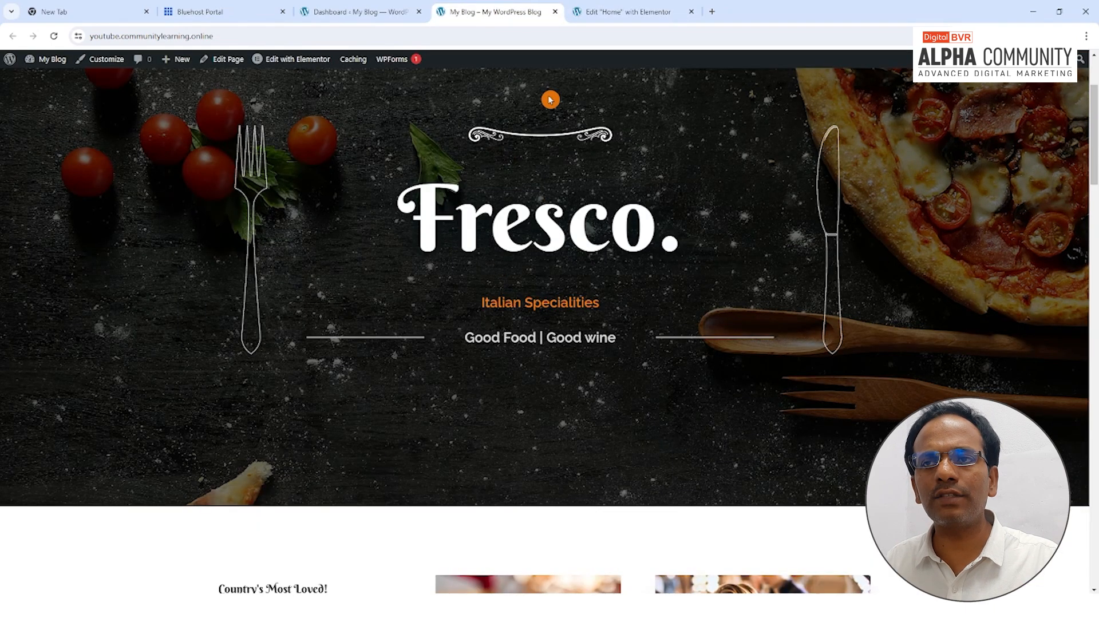
left_click(626, 11)
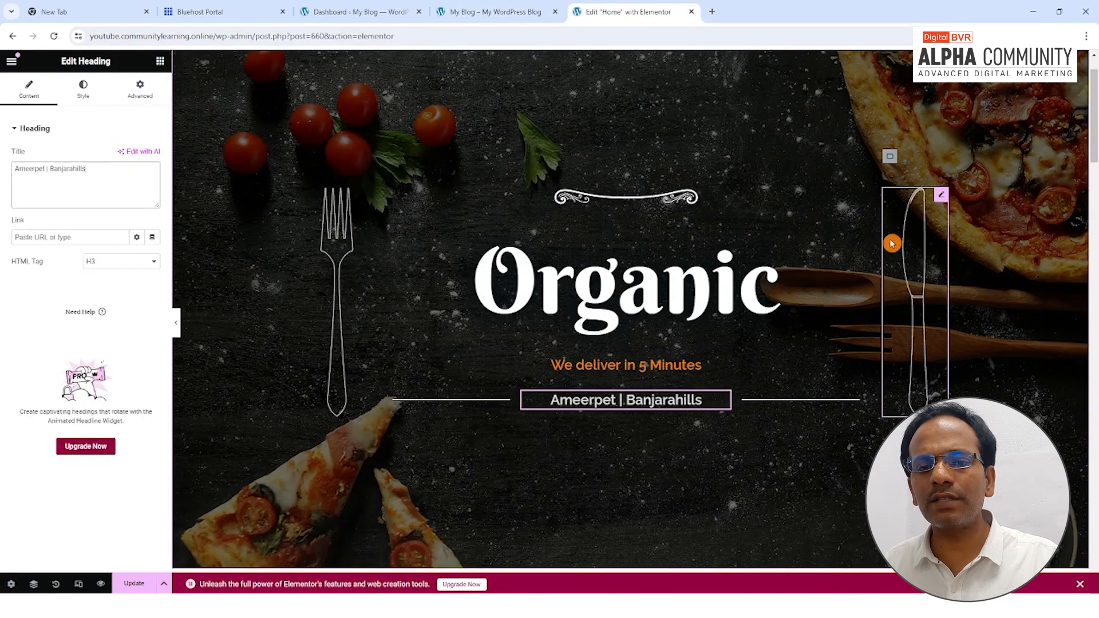
Step: Update the Home page to publish the hero text changes, and reload the live site to check them
left_click(134, 585)
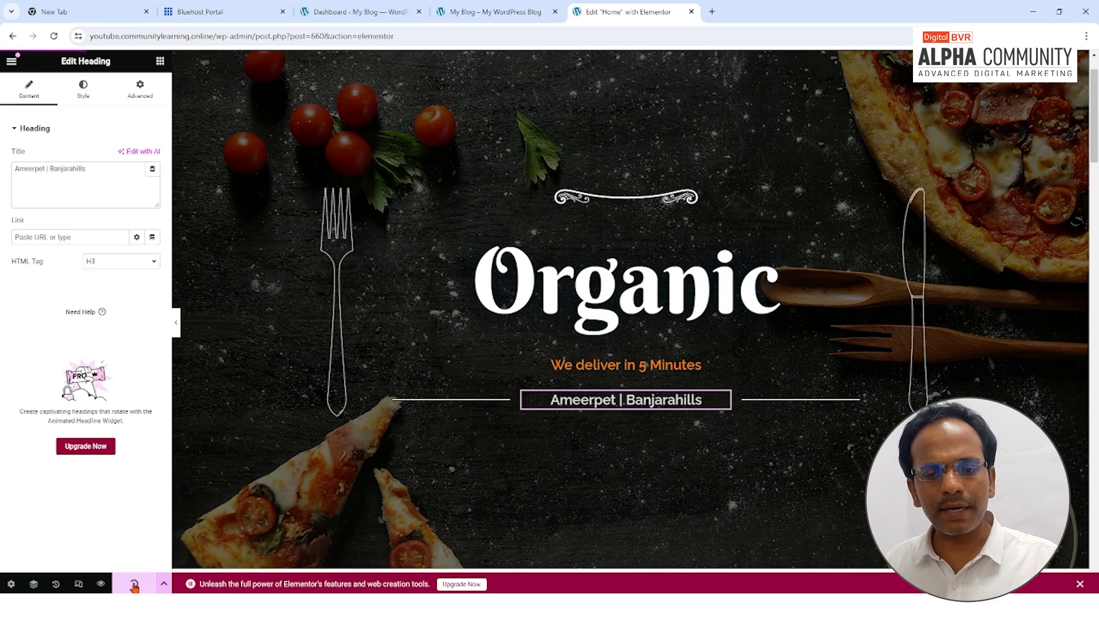
left_click(513, 18)
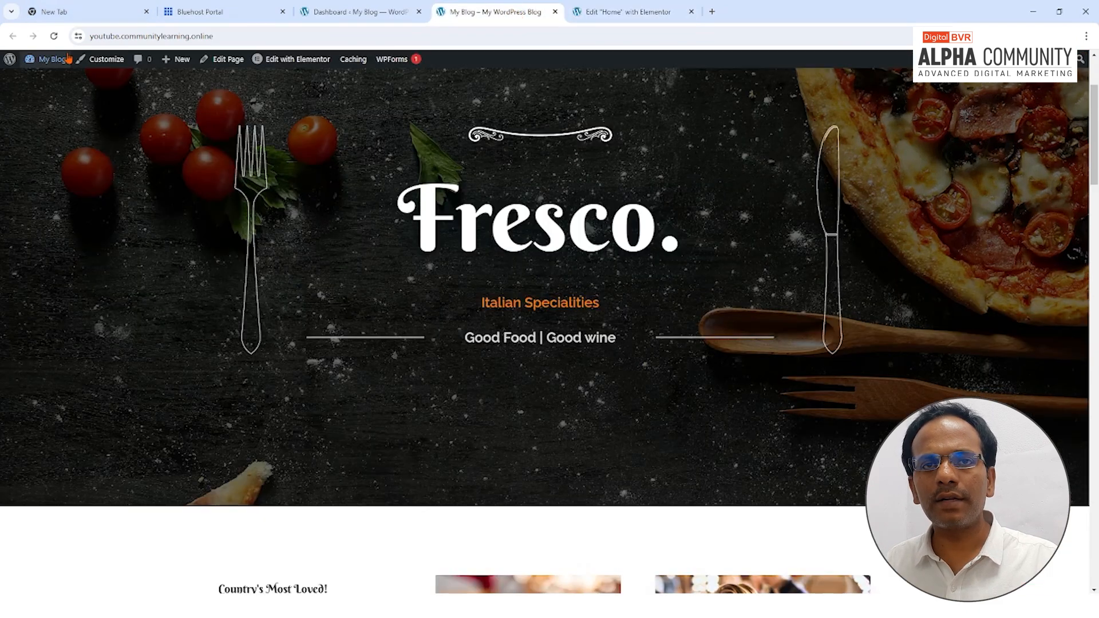
left_click(54, 36)
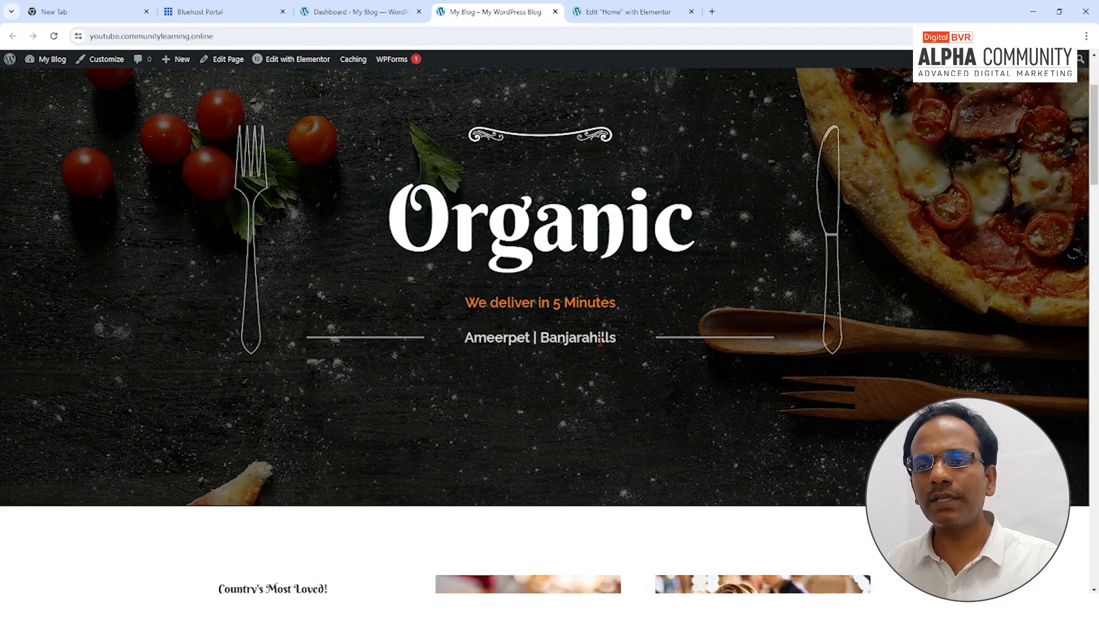
Step: Switch to the mind map and review the Homepage Edit branch from Edit and Container through TEXT, Image / Video and Color
key("ctrl+Tab")
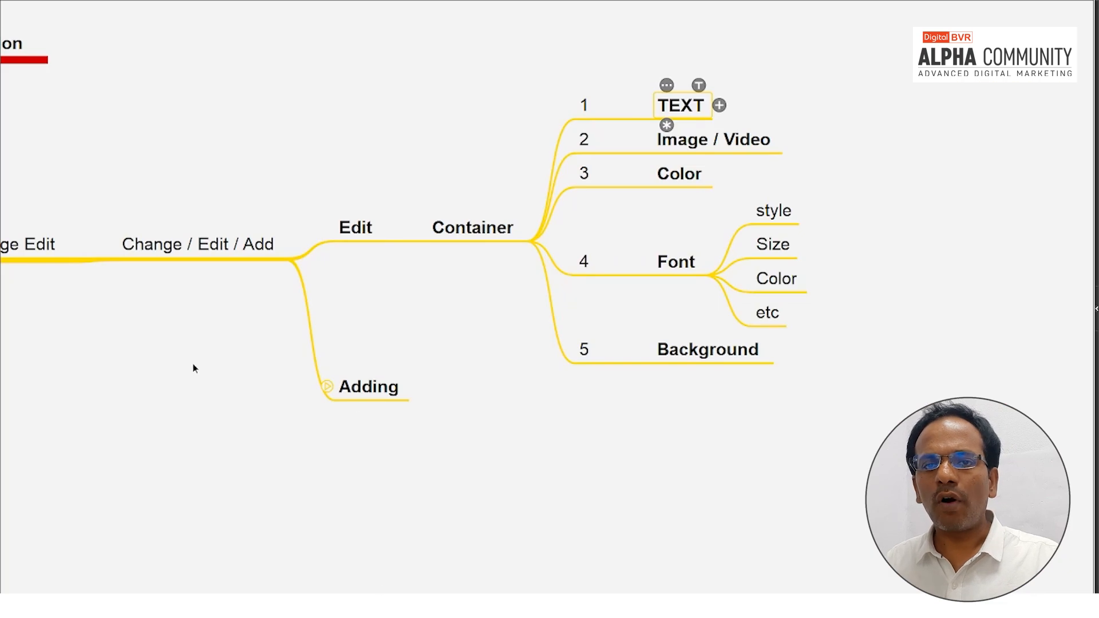
left_click_drag(193, 368, 384, 360)
scroll(287, 265, "down", 2)
left_click(230, 252)
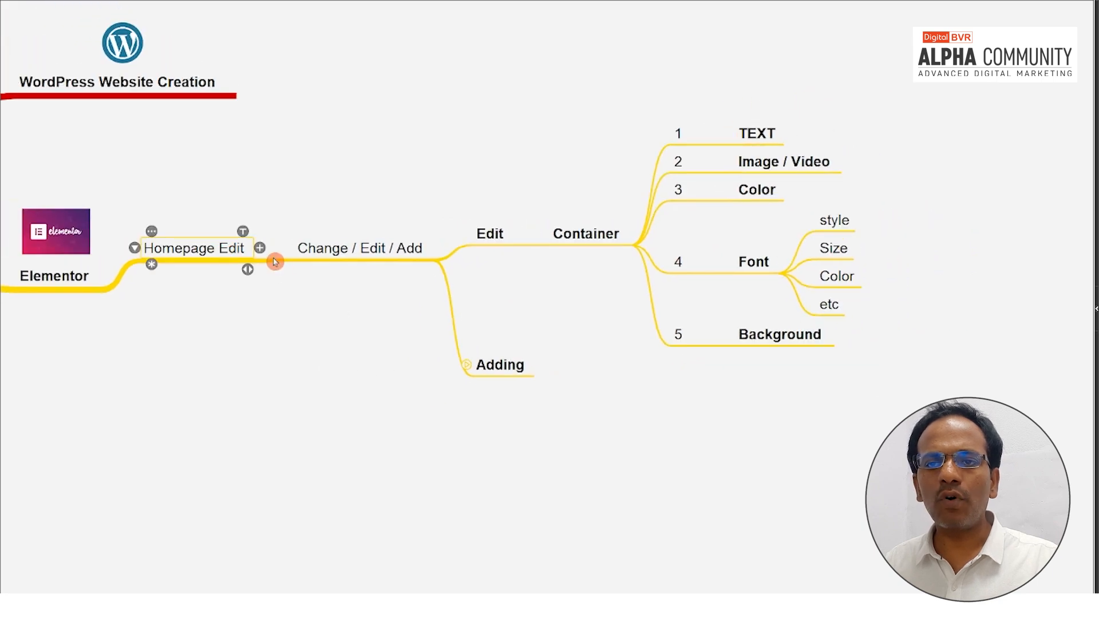
left_click(351, 252)
left_click(350, 322)
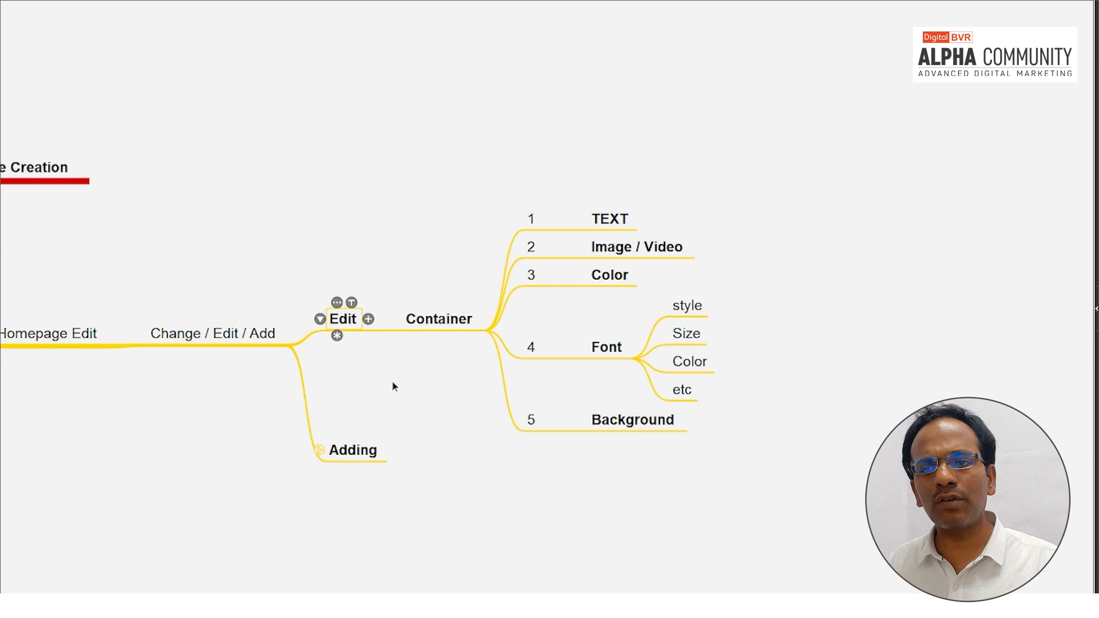
scroll(393, 387, "up", 2)
left_click(455, 314)
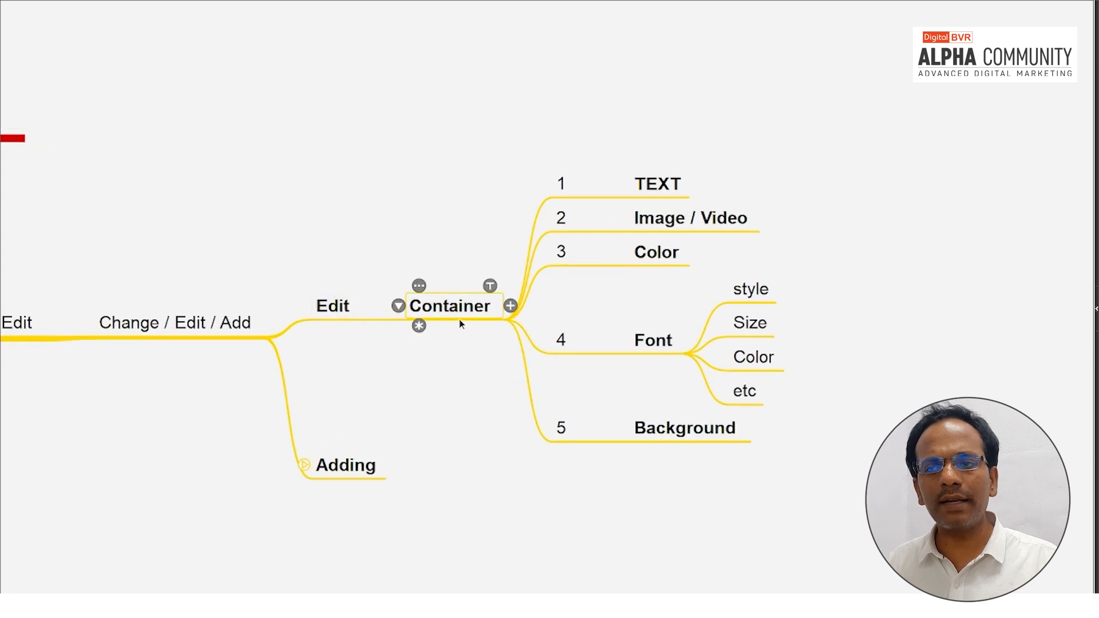
left_click(657, 183)
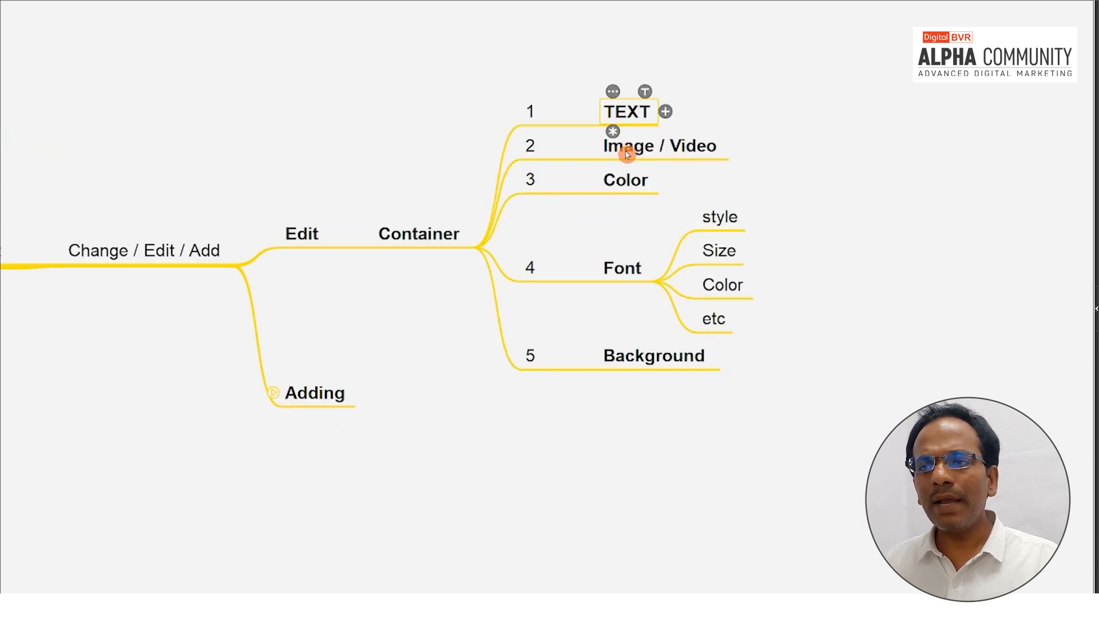
left_click(627, 154)
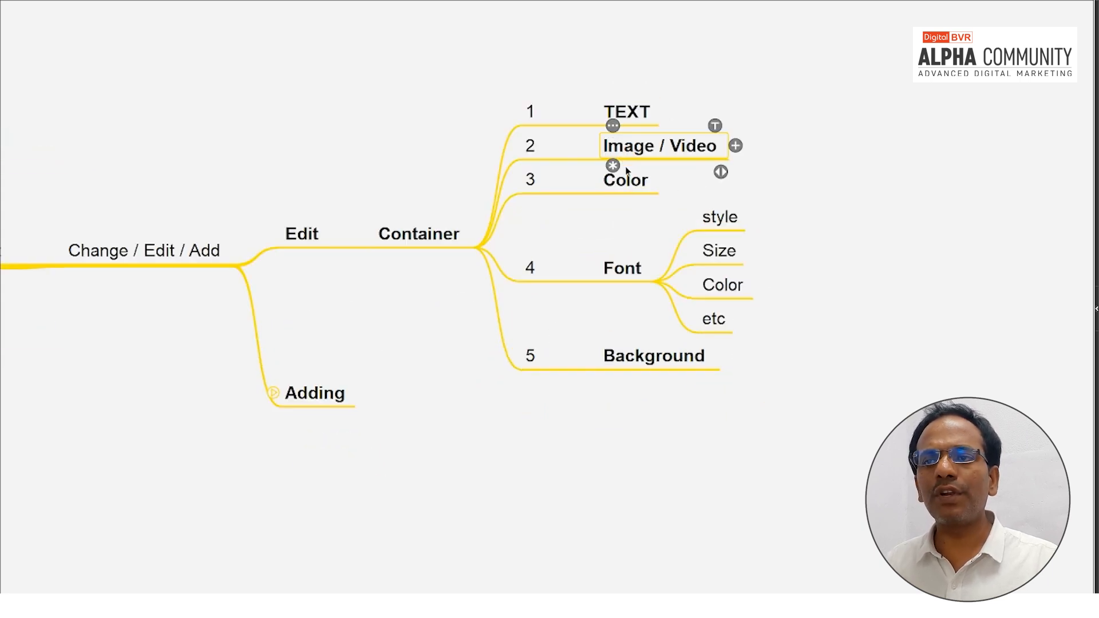
left_click(623, 187)
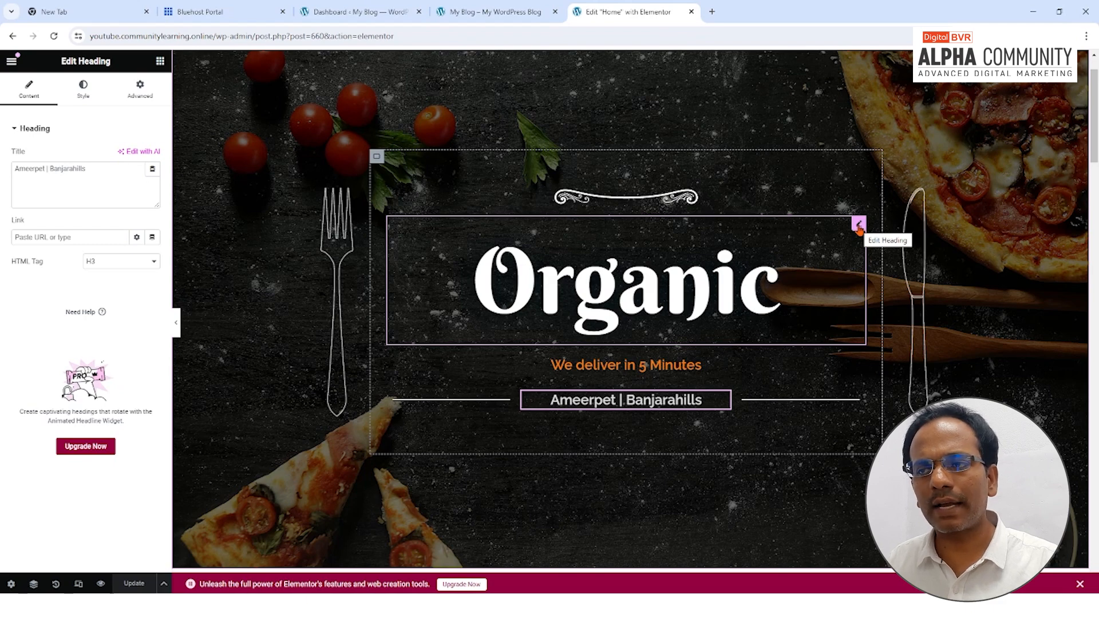
Step: Open the Organic heading for editing in Elementor, look through its Style and Advanced settings, and return to the Style settings
left_click(859, 227)
left_click(58, 171)
left_click(859, 225)
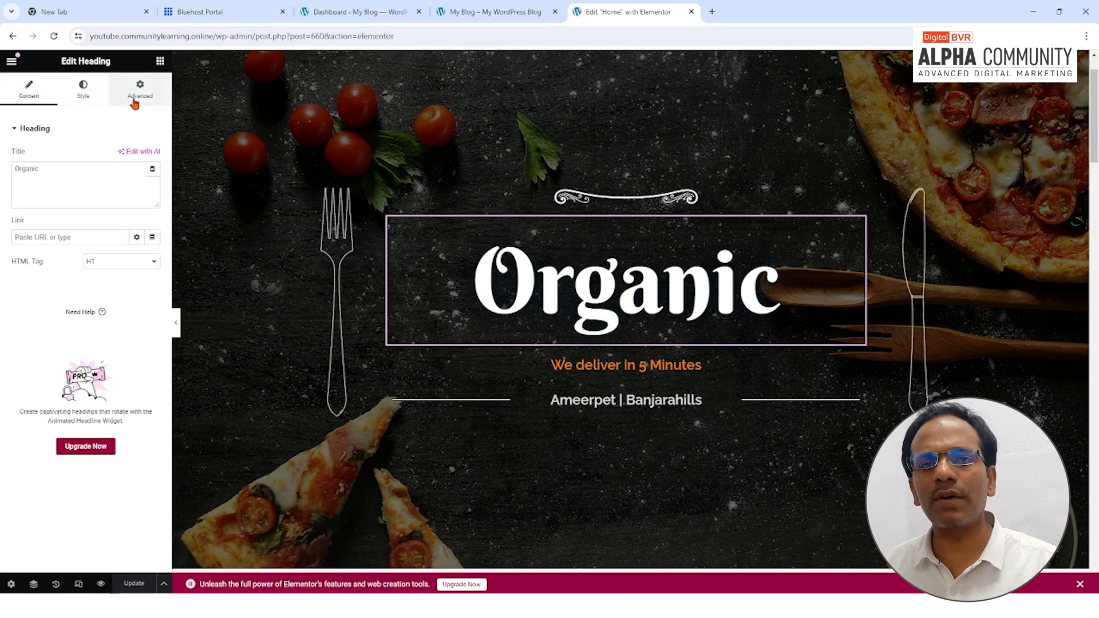
left_click(86, 95)
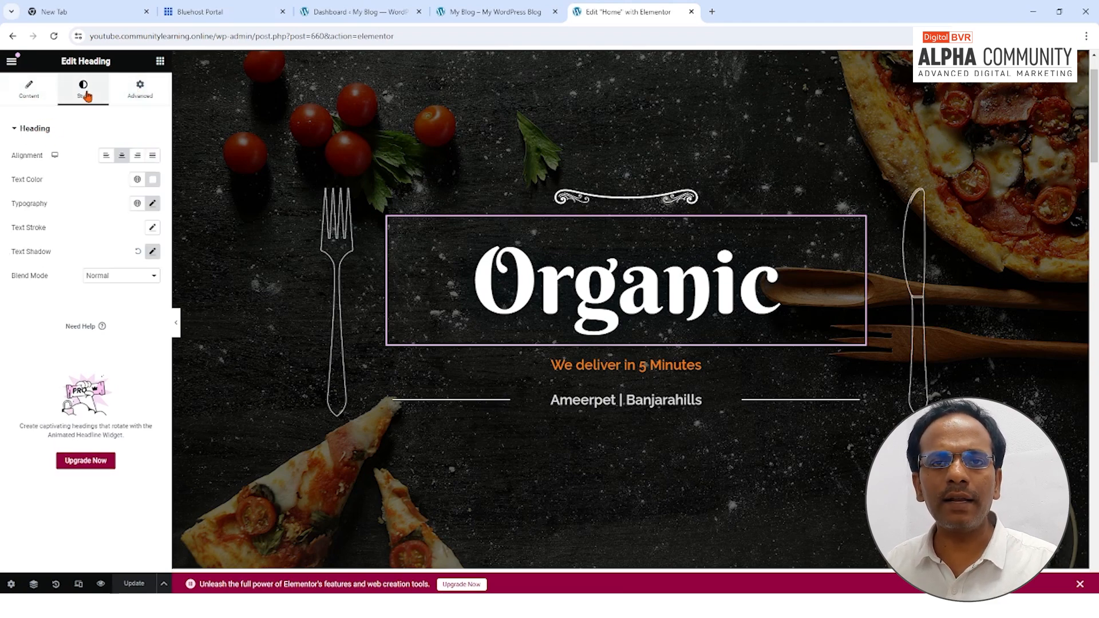
left_click(140, 91)
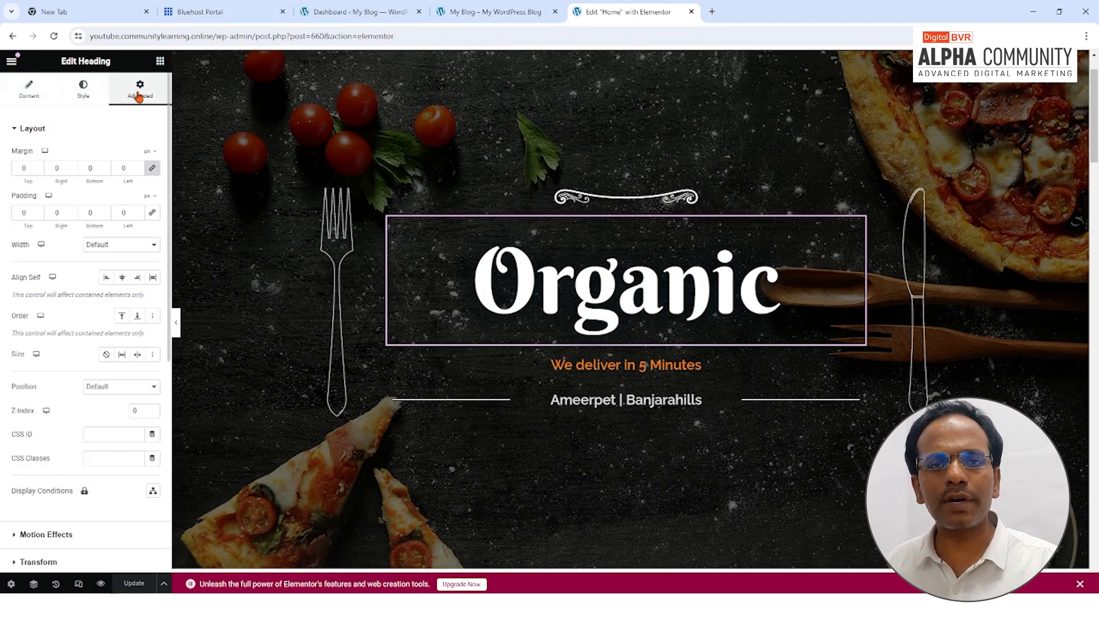
left_click(83, 90)
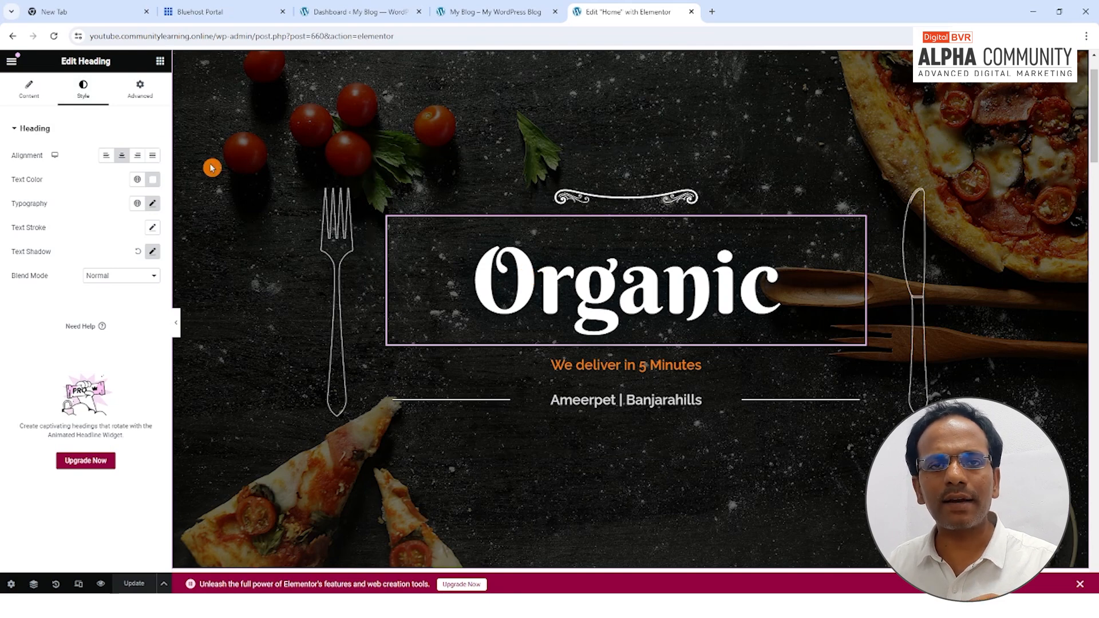
Step: Review the Organic heading's Content, Style and Advanced settings, including margin, padding, width and position in the Layout section
left_click(29, 92)
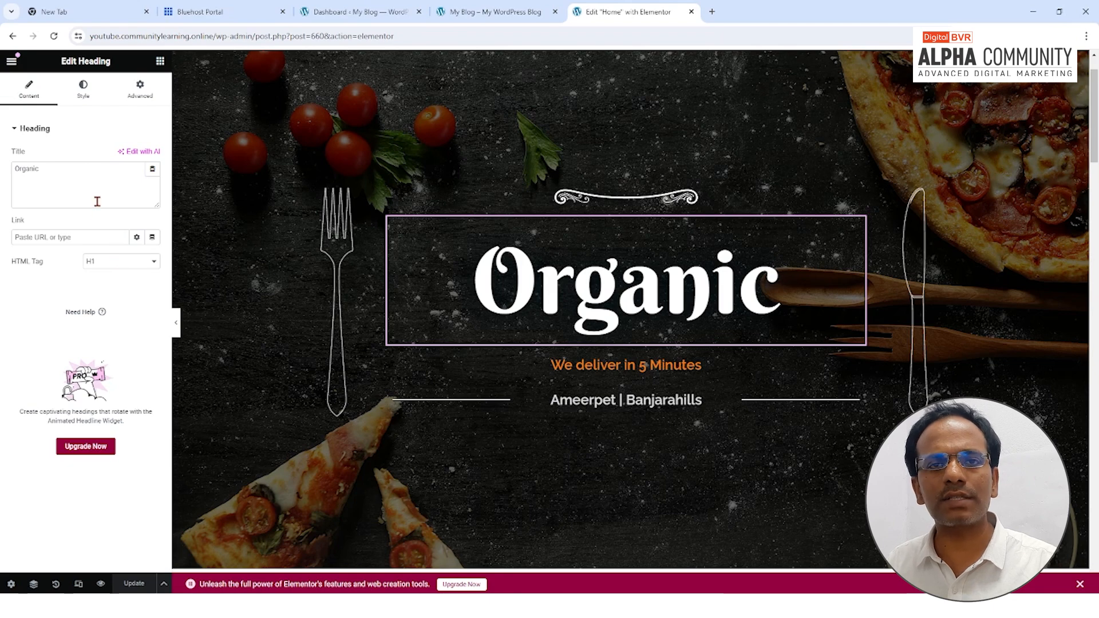
left_click(83, 98)
left_click(141, 92)
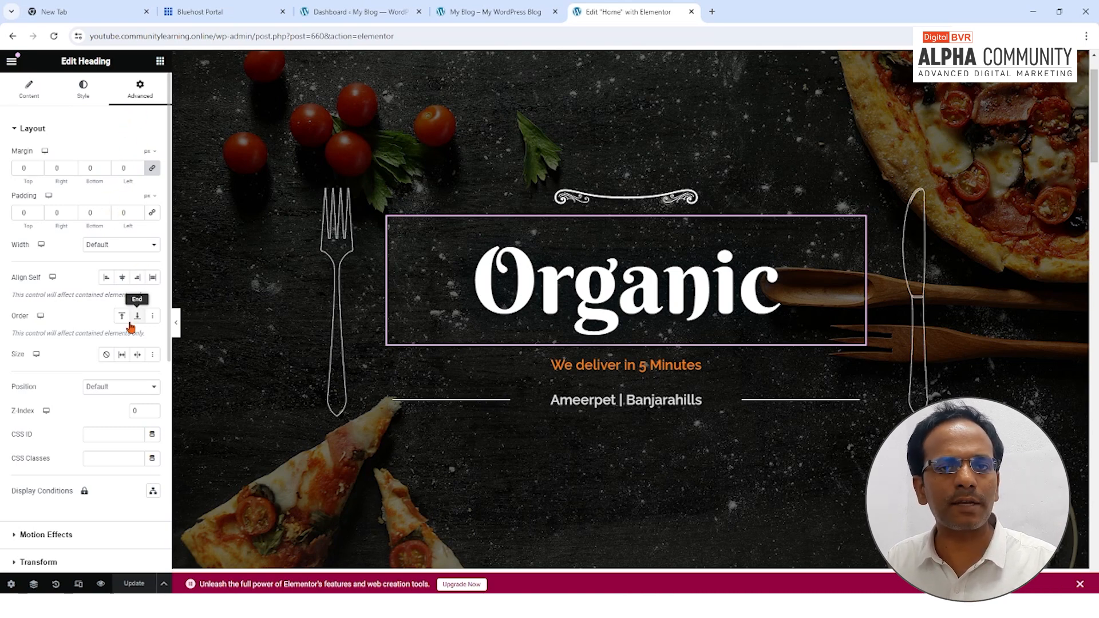
scroll(151, 322, "down", 1)
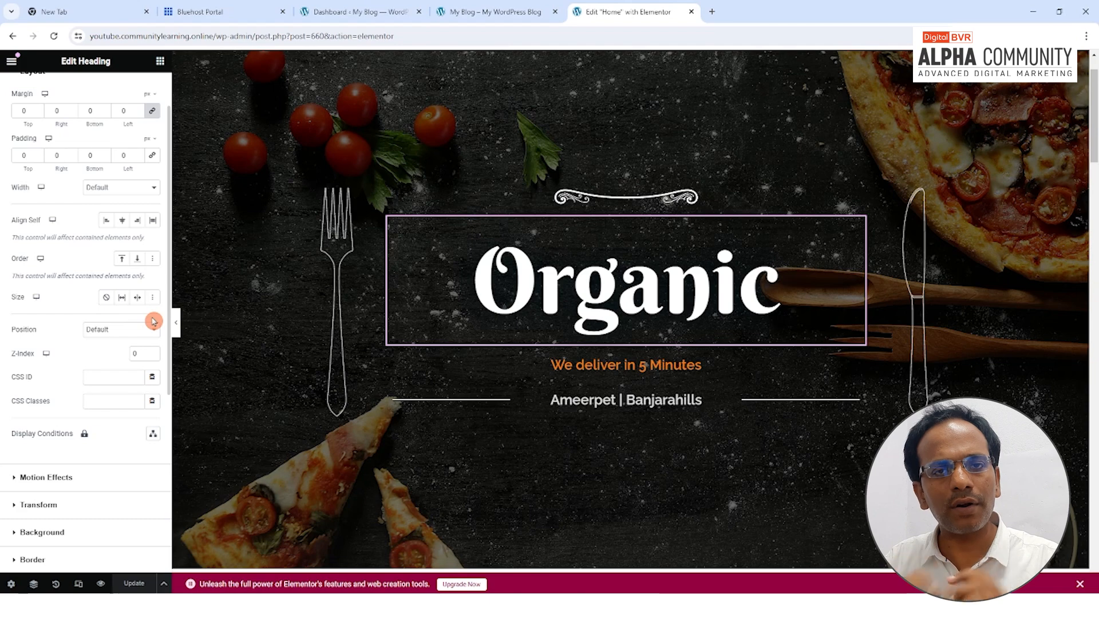
scroll(154, 321, "up", 2)
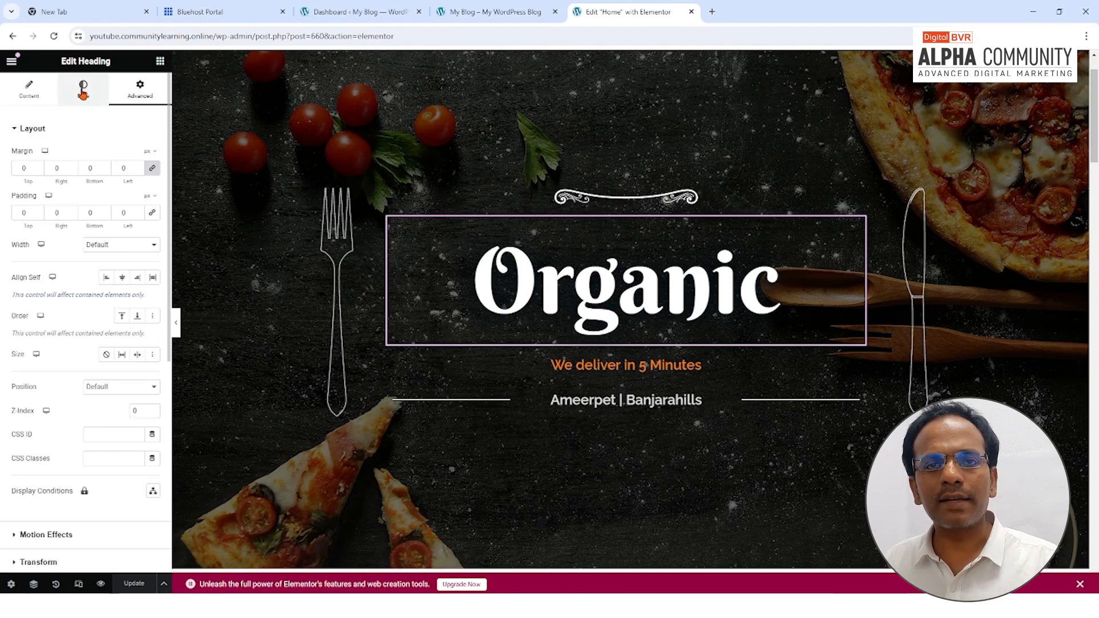
Step: Set the Organic heading's text color to pure red, #FF0000, in its Style settings
left_click(83, 88)
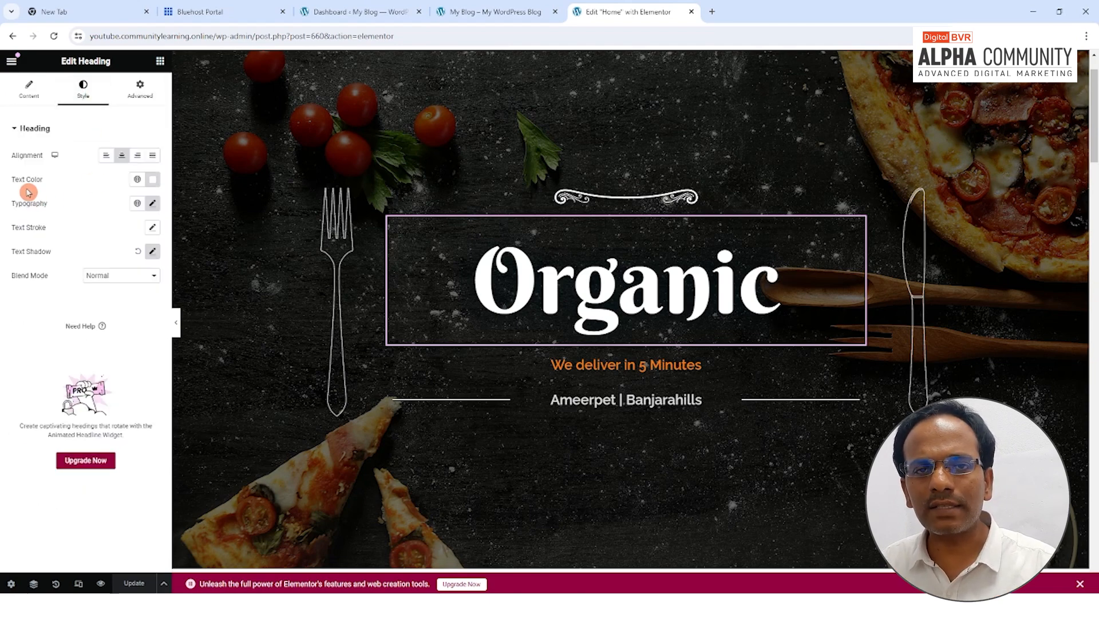
left_click(153, 182)
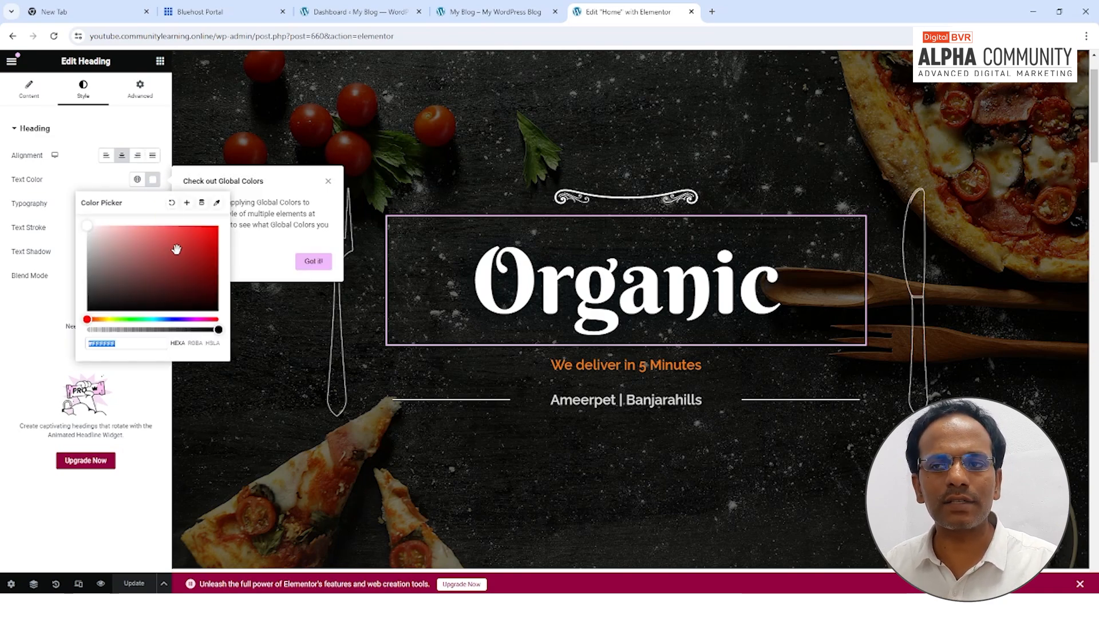
left_click_drag(194, 246, 218, 229)
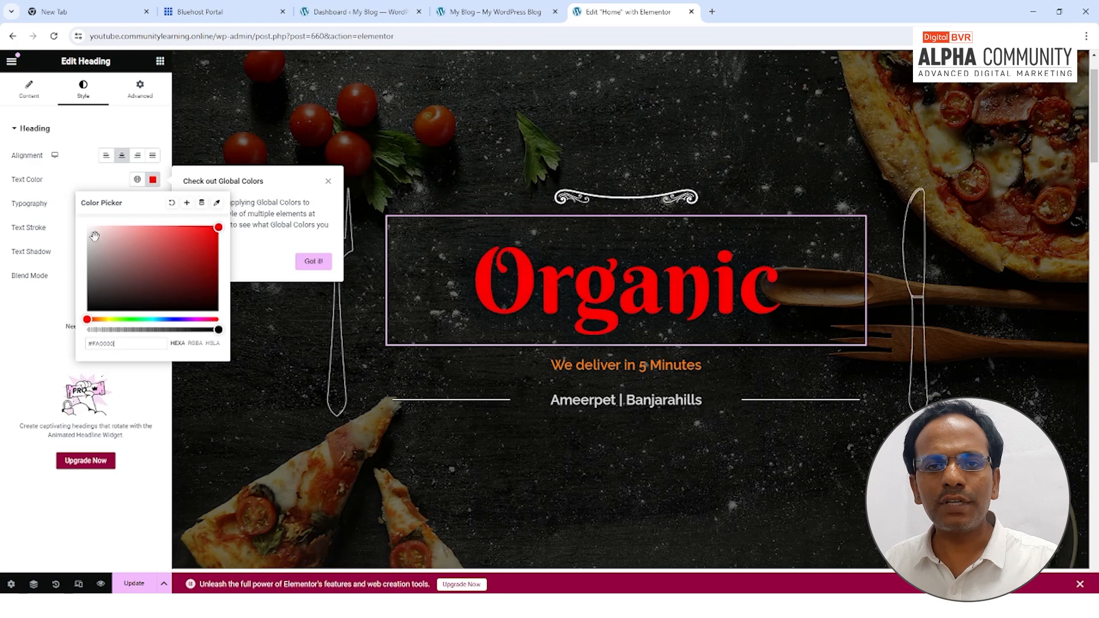
left_click(90, 234)
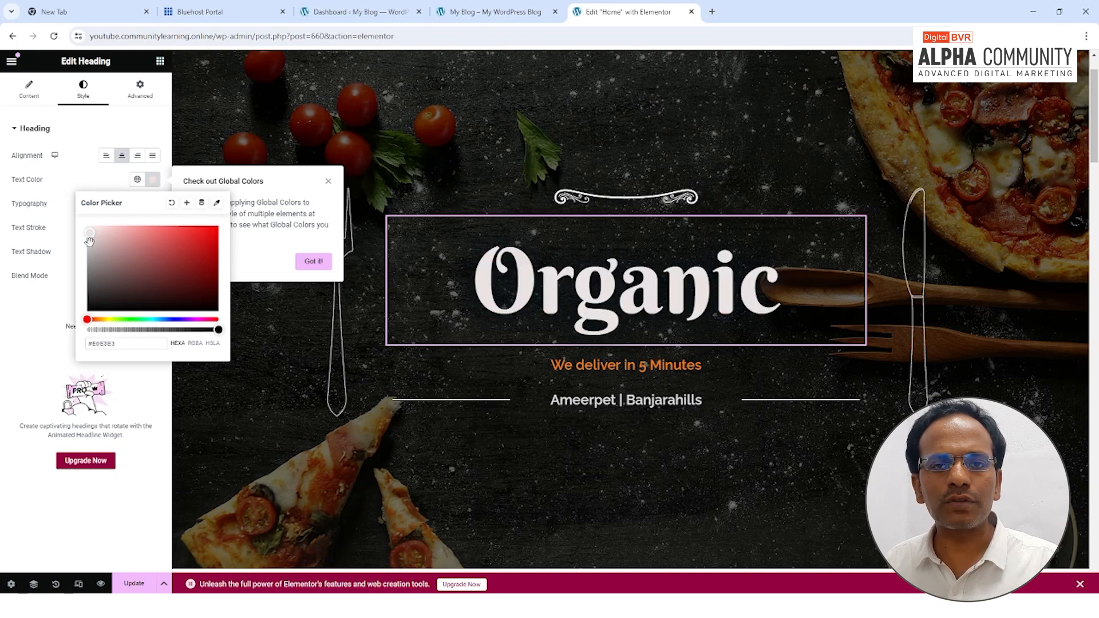
left_click_drag(91, 235, 225, 228)
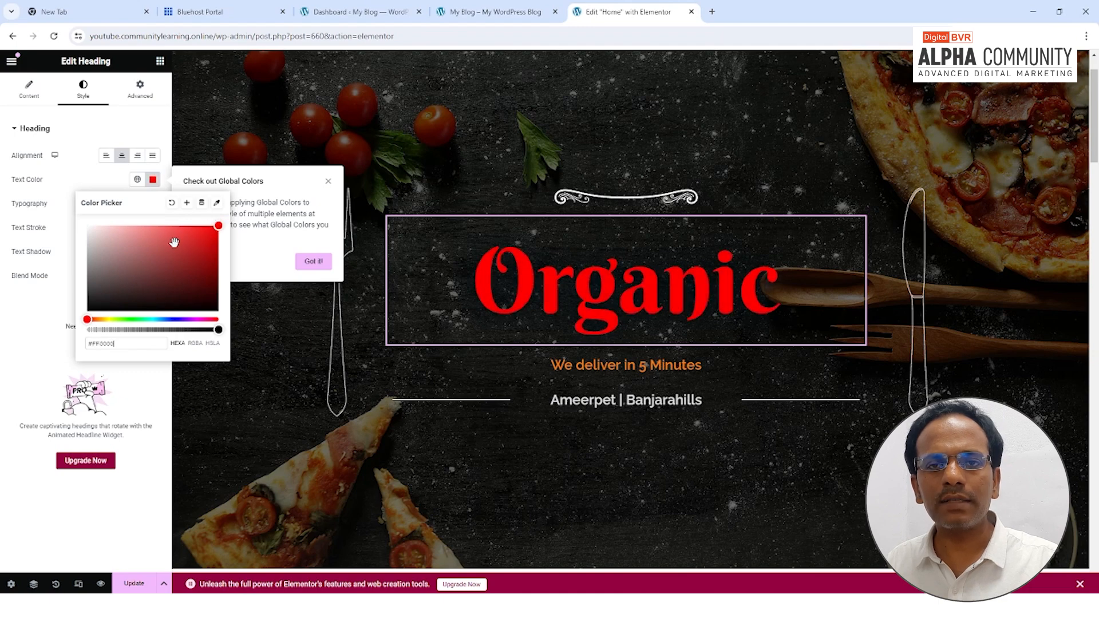
left_click(97, 176)
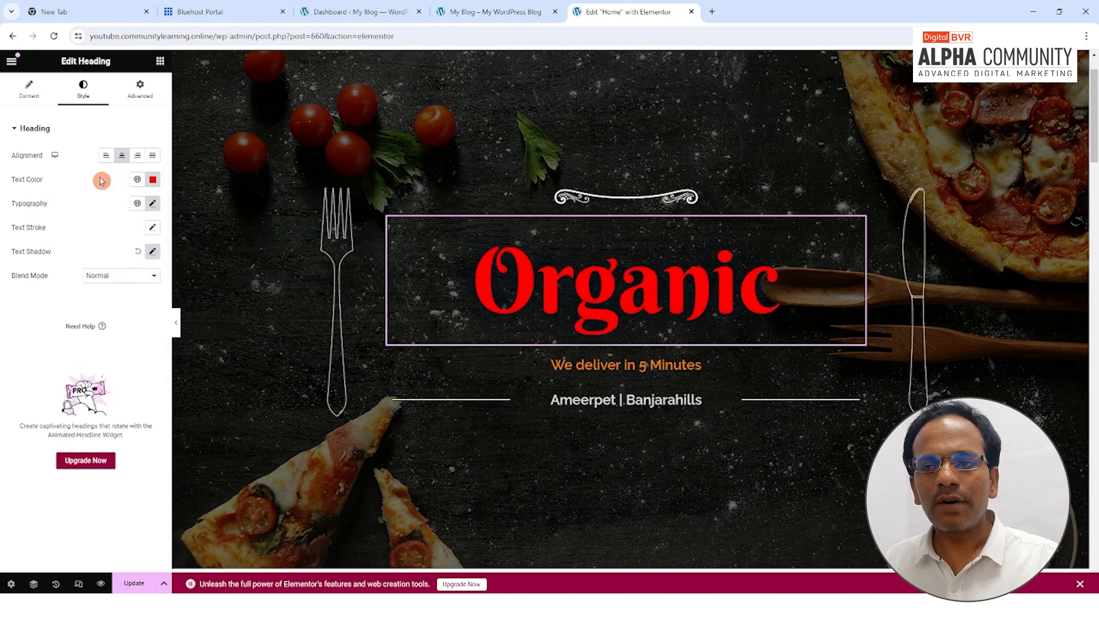
Step: Compare the heading color with the live home page, update the Home page in Elementor, and reload the live site
left_click(499, 14)
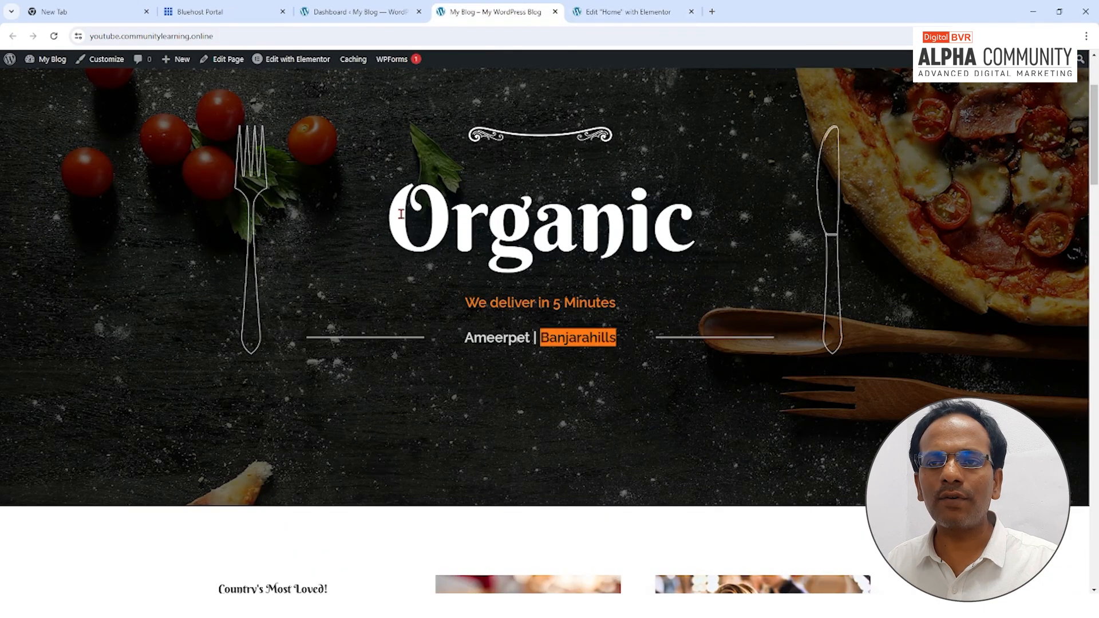
left_click(627, 12)
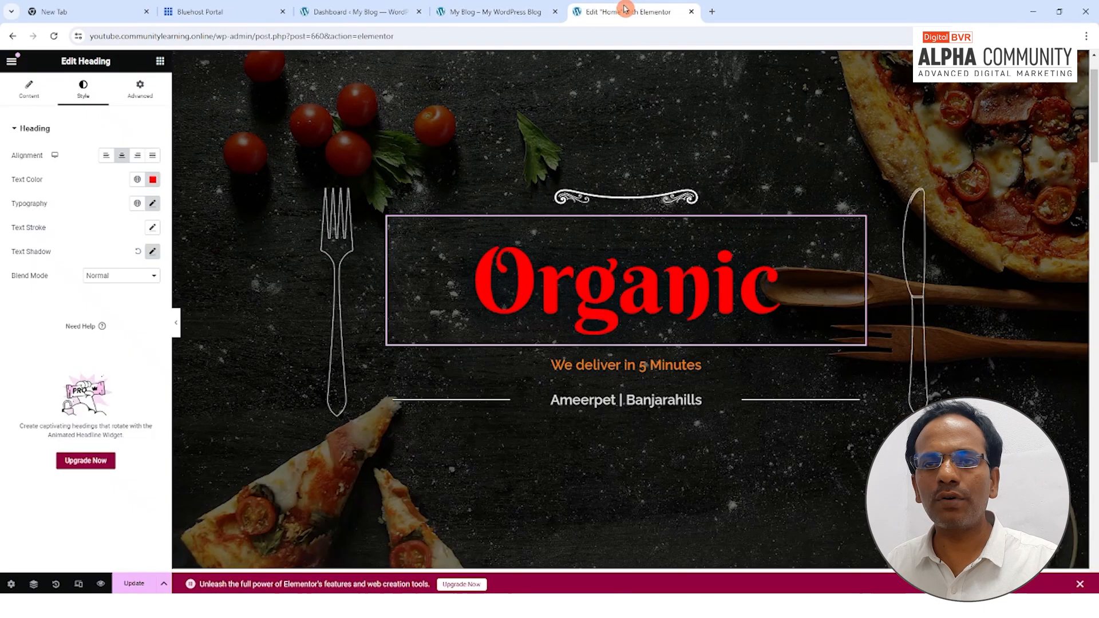
left_click(134, 584)
left_click(495, 12)
left_click(57, 35)
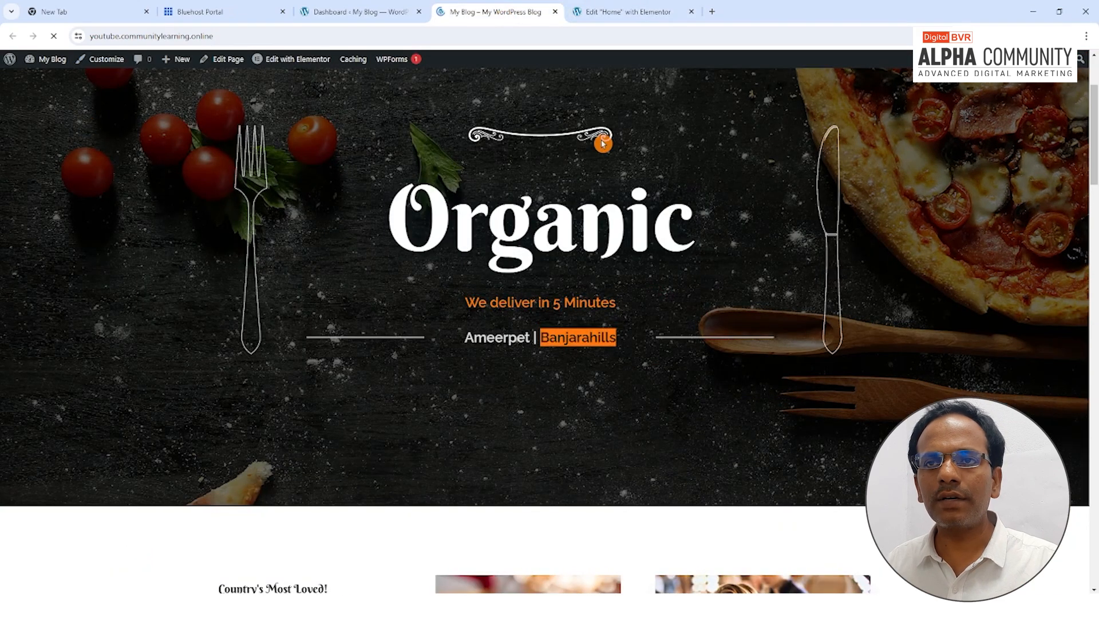
Step: Back in the Elementor editor, set the Organic heading's typography to the Arial family at size 162 px and open its weight options
left_click(632, 12)
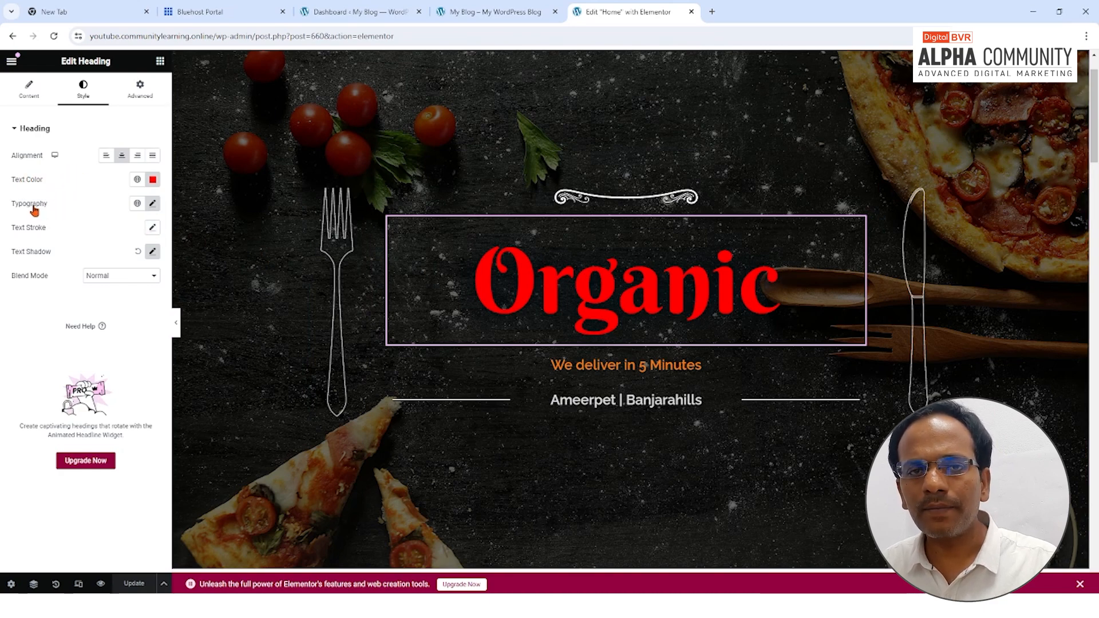
left_click(153, 204)
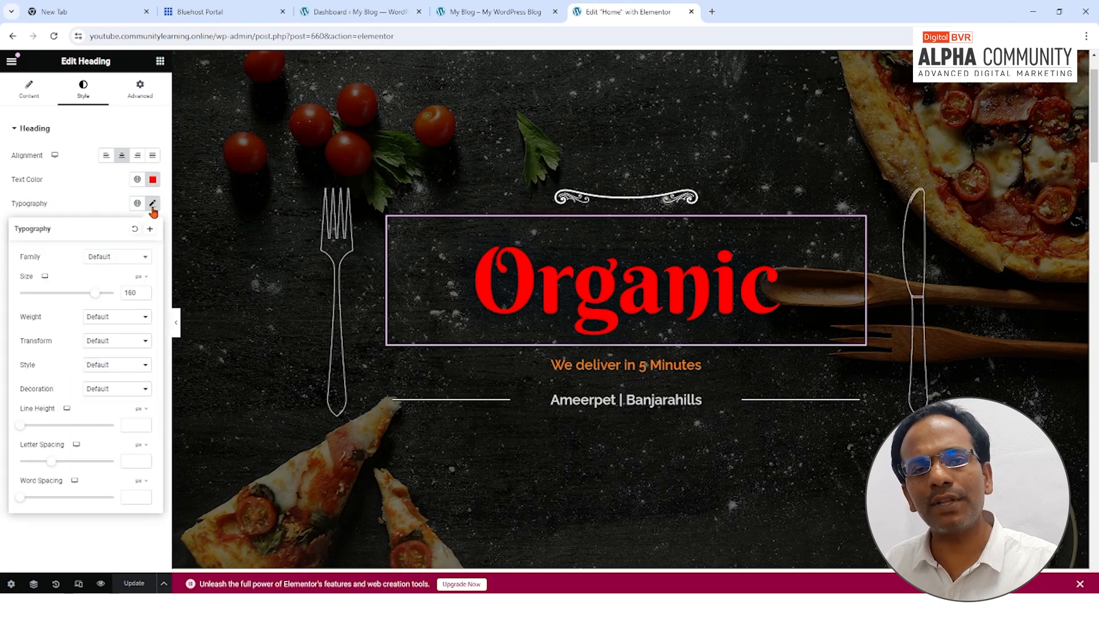
left_click(103, 259)
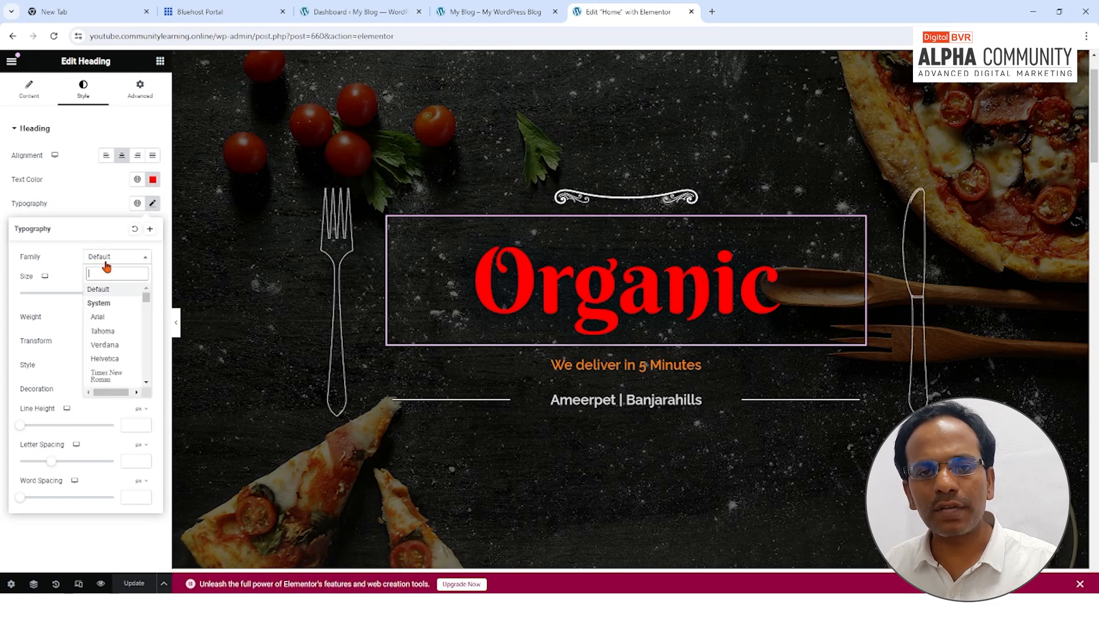
left_click(102, 322)
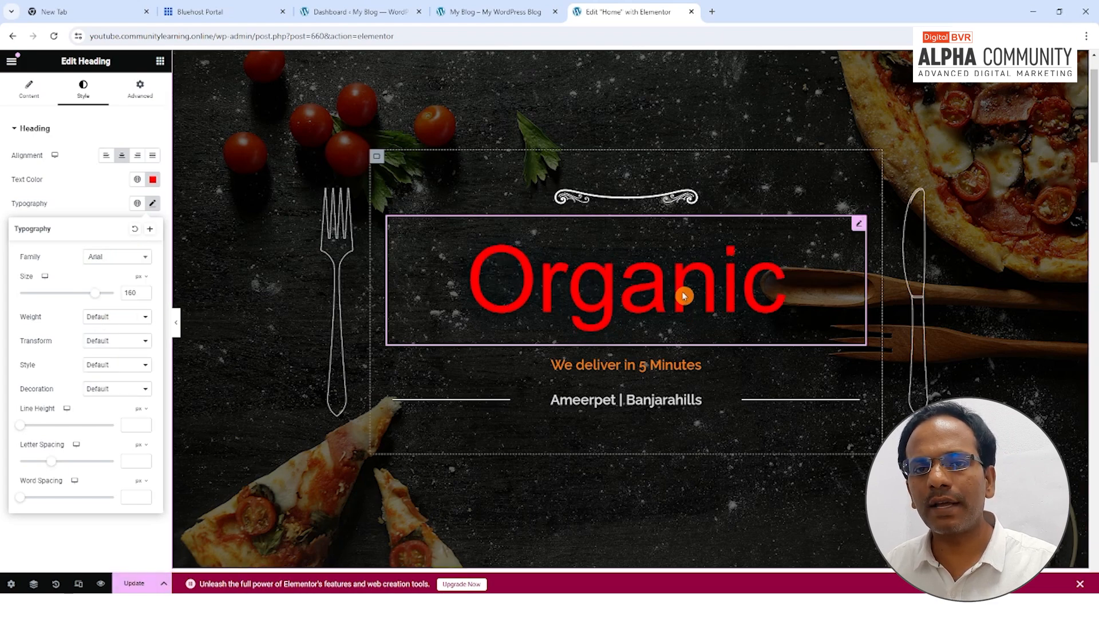
mouse_move(96, 300)
left_mouse_down()
mouse_move(39, 301)
mouse_move(96, 299)
left_mouse_up()
left_click(122, 320)
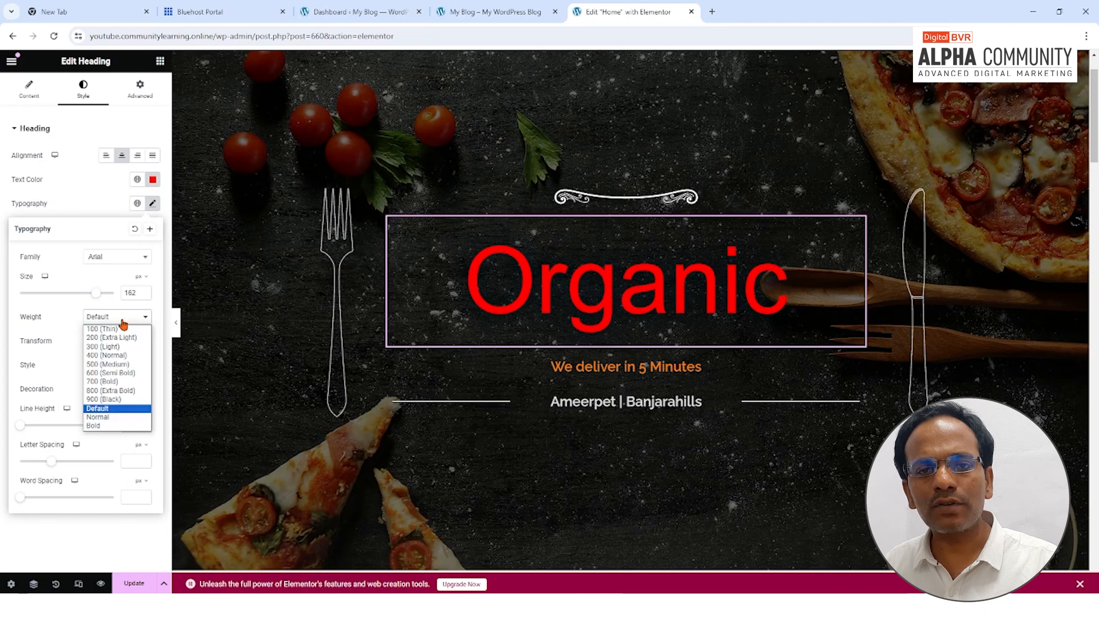